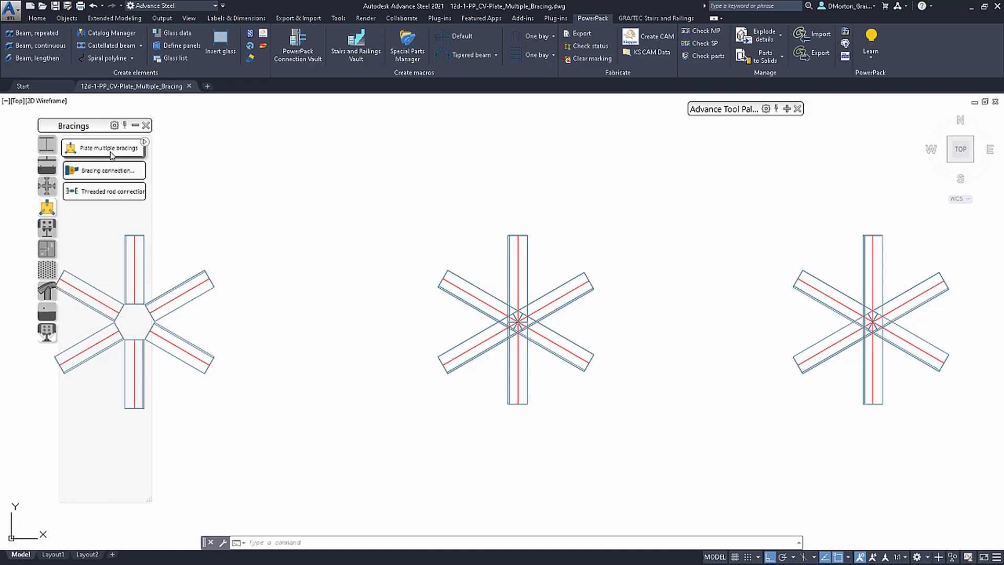
Start the Plate multiple bracings connection and pick each split bracing around the hexagonal gap individually, without a passing bracing
left_click(110, 150)
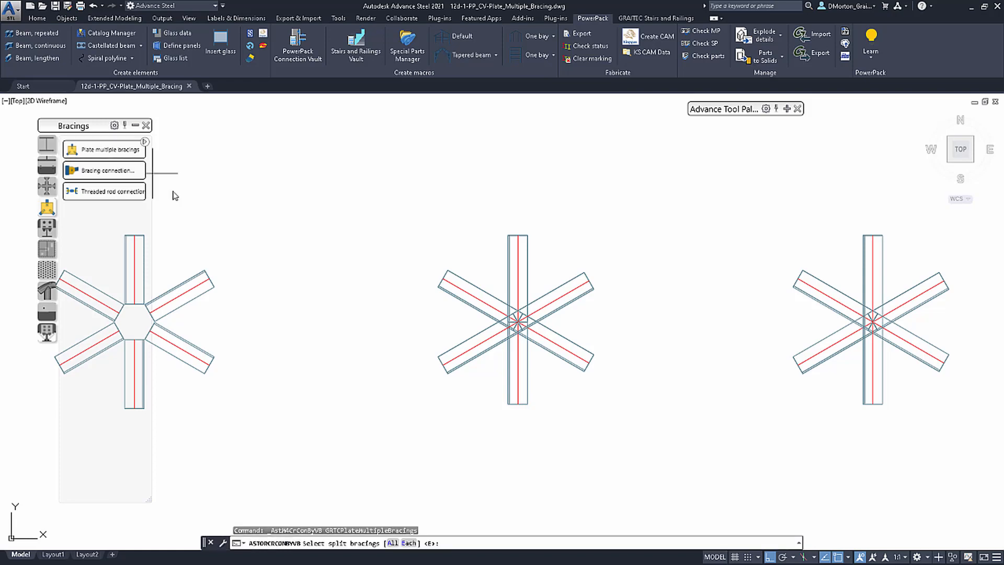
left_click(185, 215)
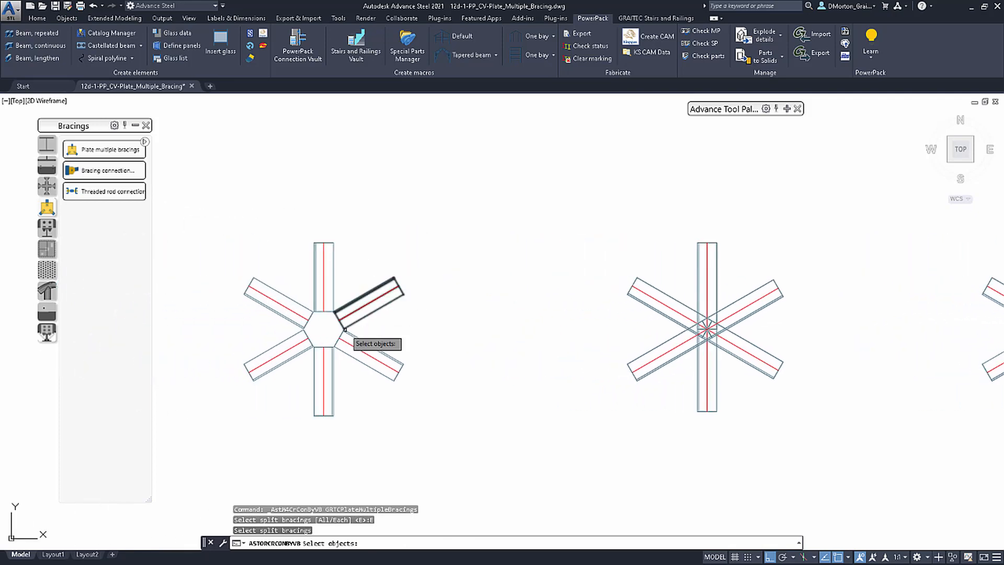
left_click(284, 360)
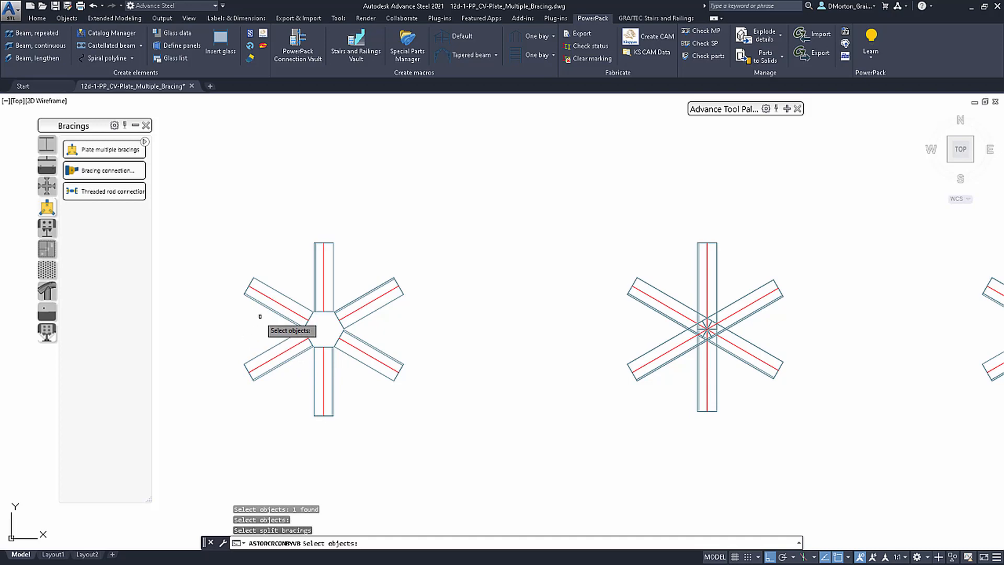
left_click(282, 305)
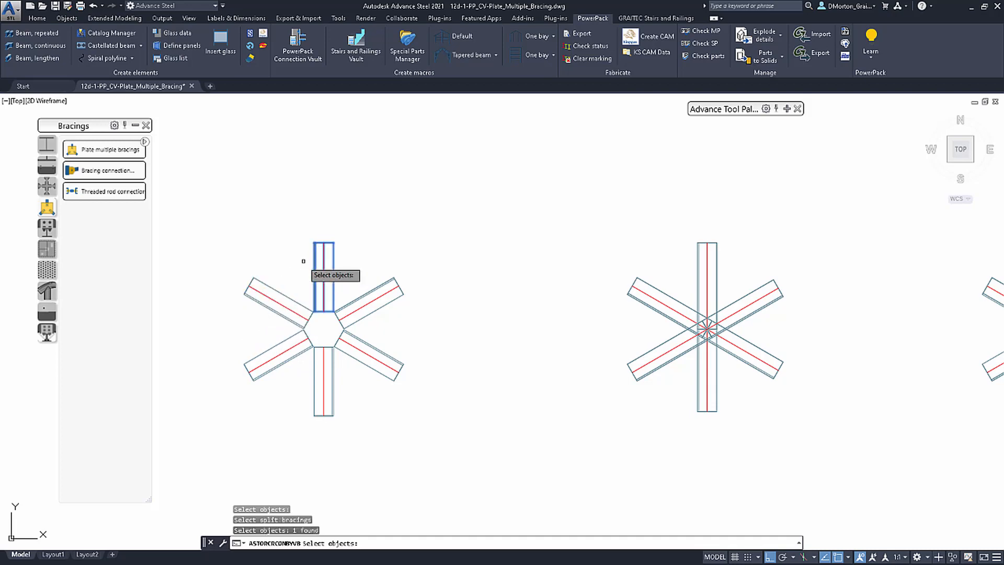
key("Return")
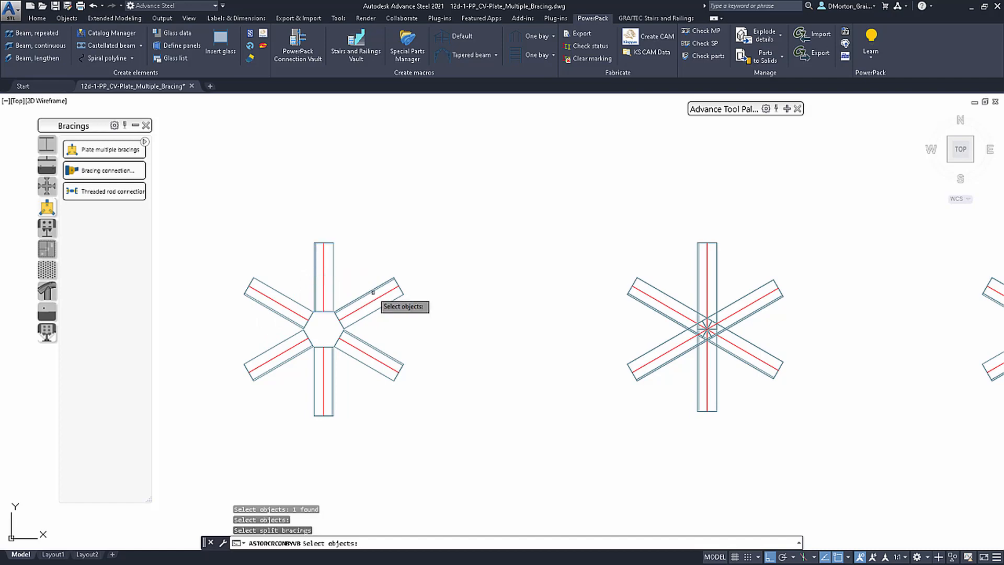
left_click(377, 347)
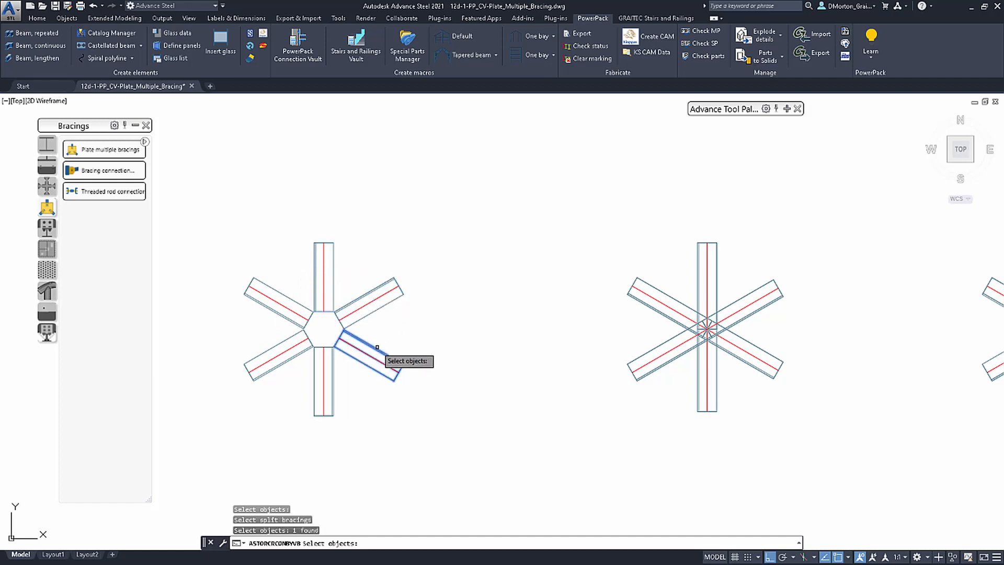
key("Return")
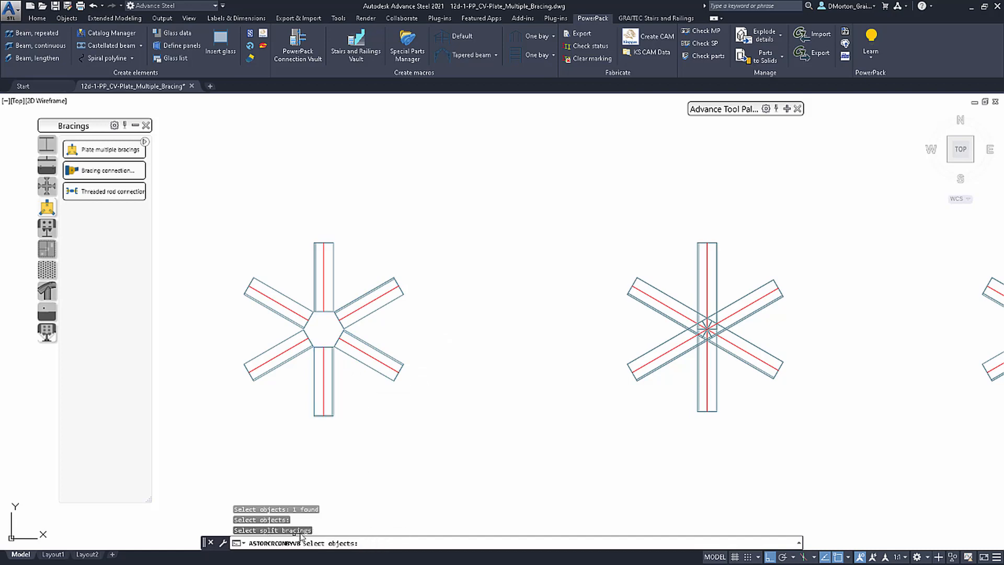
key("Return")
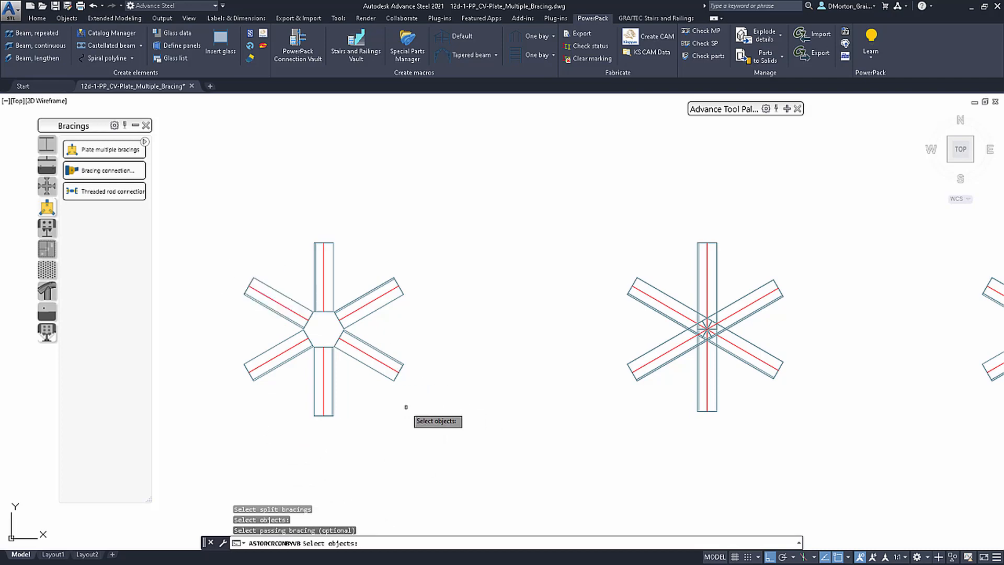
key("Return")
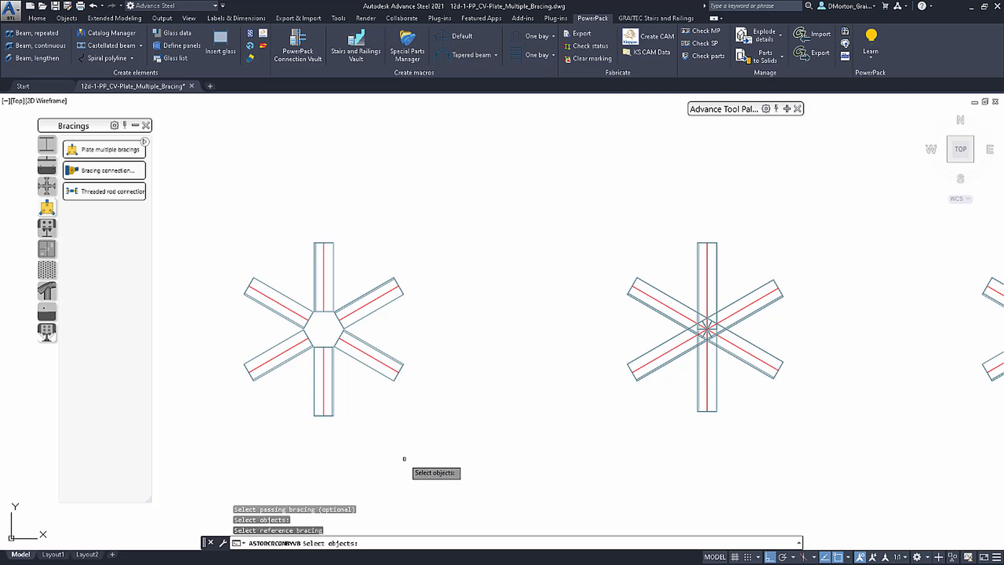
Use the upper-left bracing as reference and centre the plate midway between two opposite corners of the hexagonal gap
left_click(264, 307)
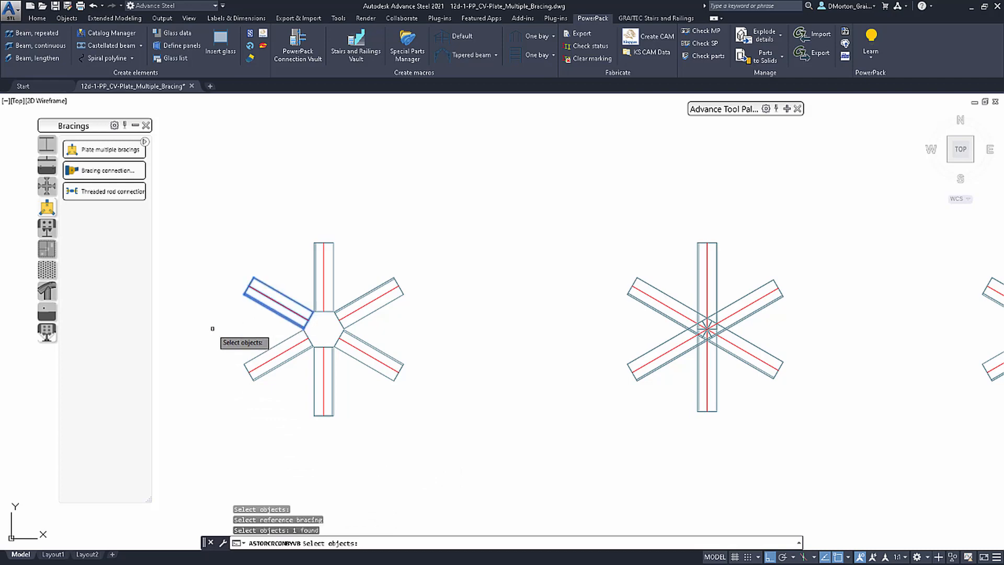
key("Return")
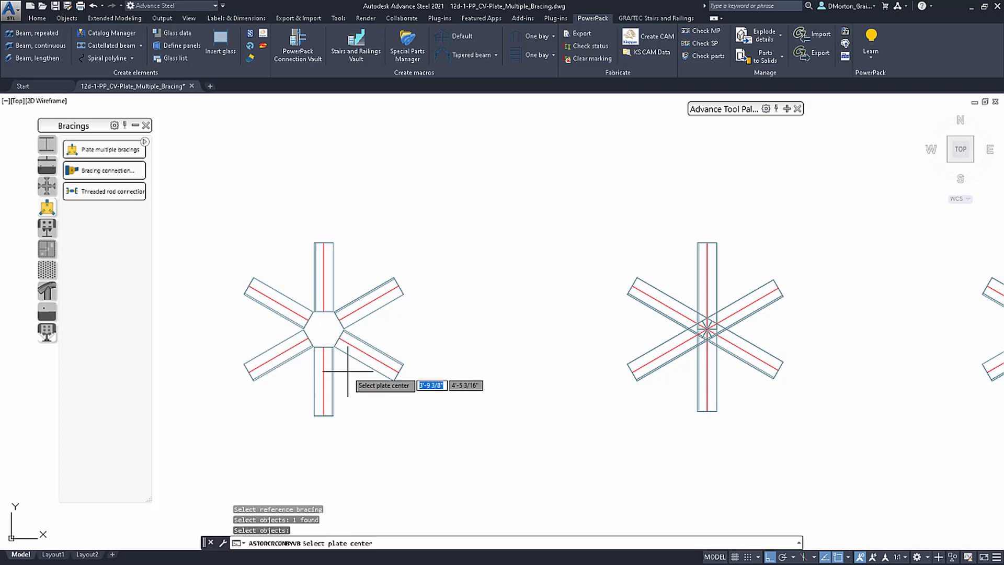
scroll(321, 331, "up", 6)
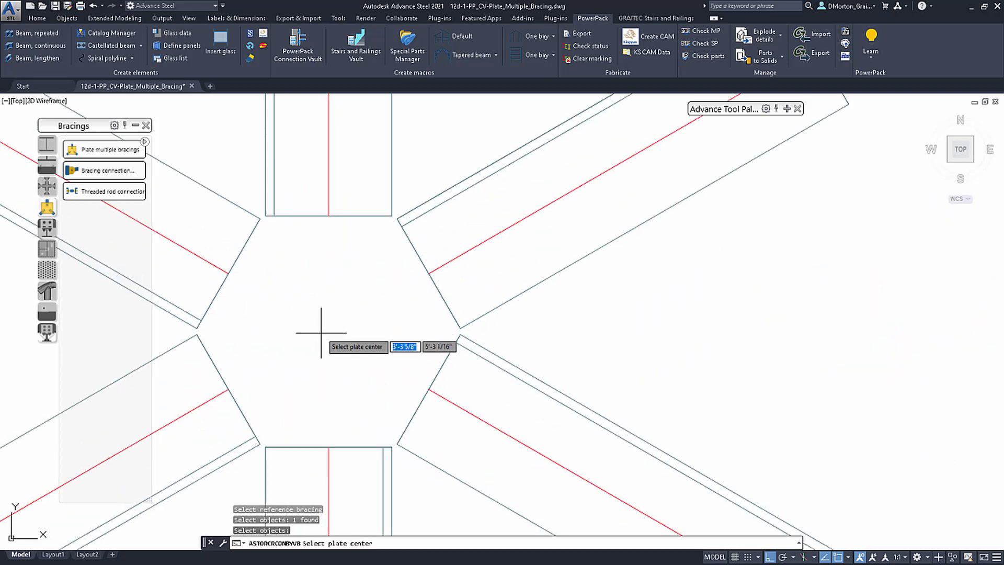
right_click(277, 347, "shift")
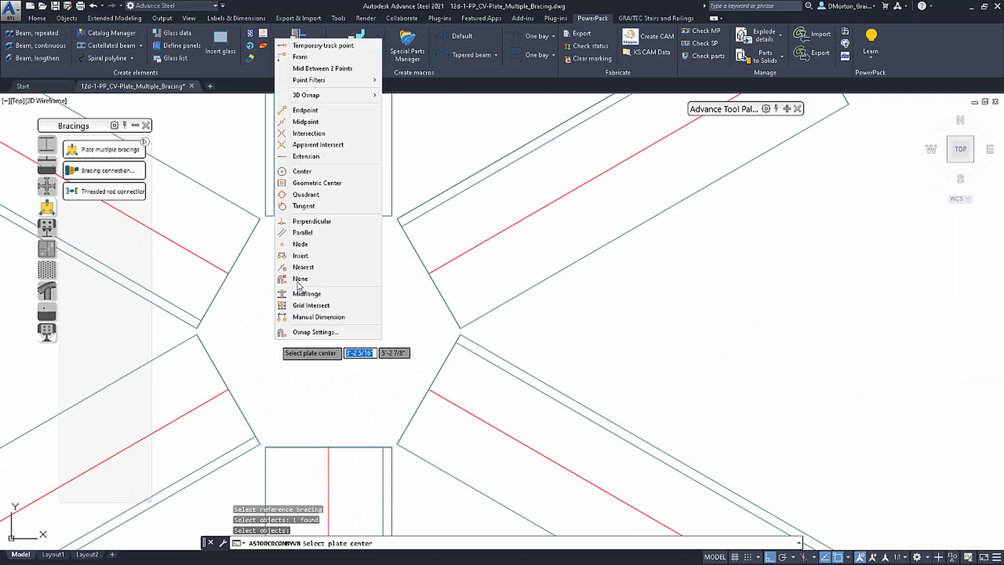
left_click(322, 68)
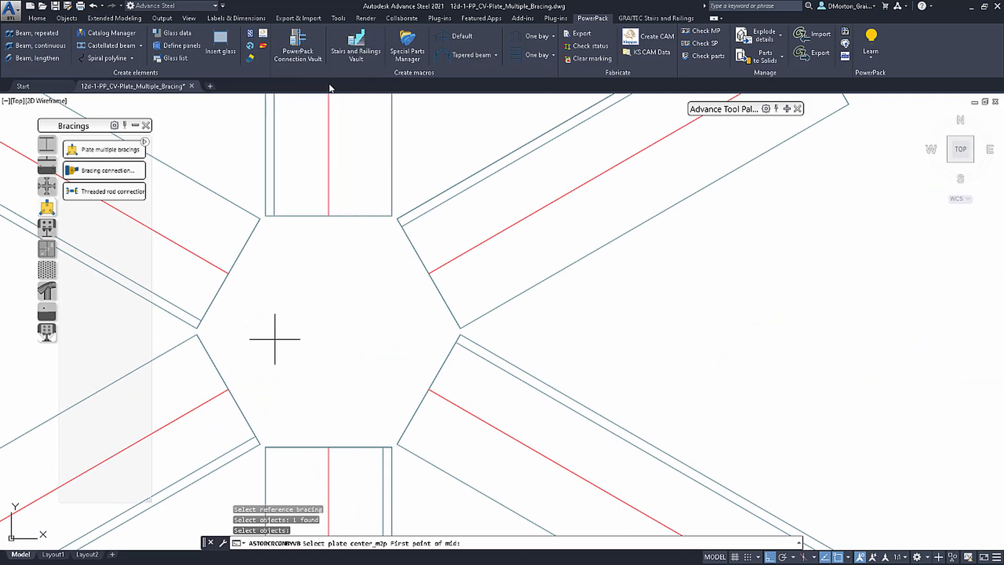
left_click(198, 340)
left_click(459, 329)
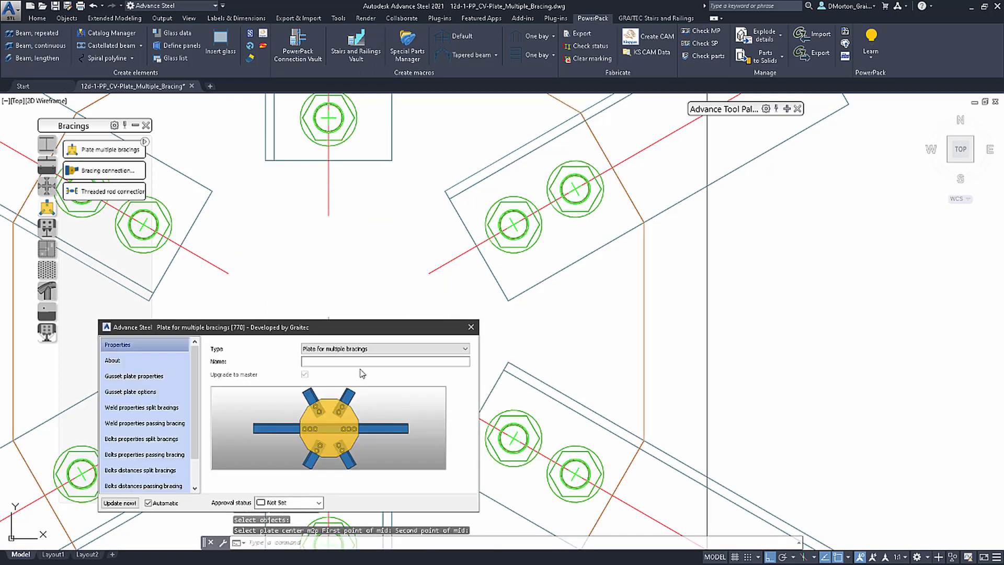
Try the rectangular and circular gusset shapes on the plate and return it to polygonal
scroll(578, 219, "down", 3)
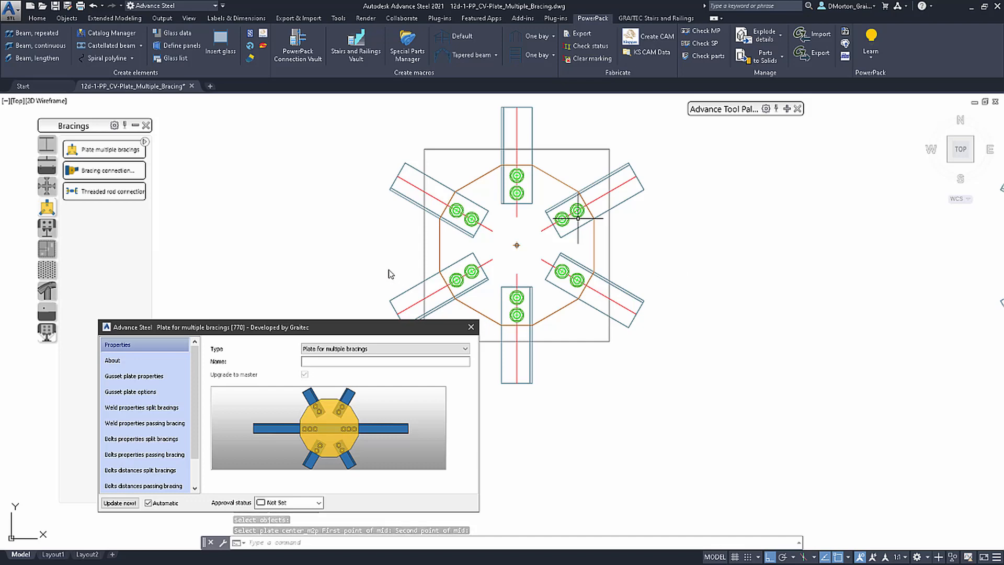
left_click_drag(340, 328, 270, 287)
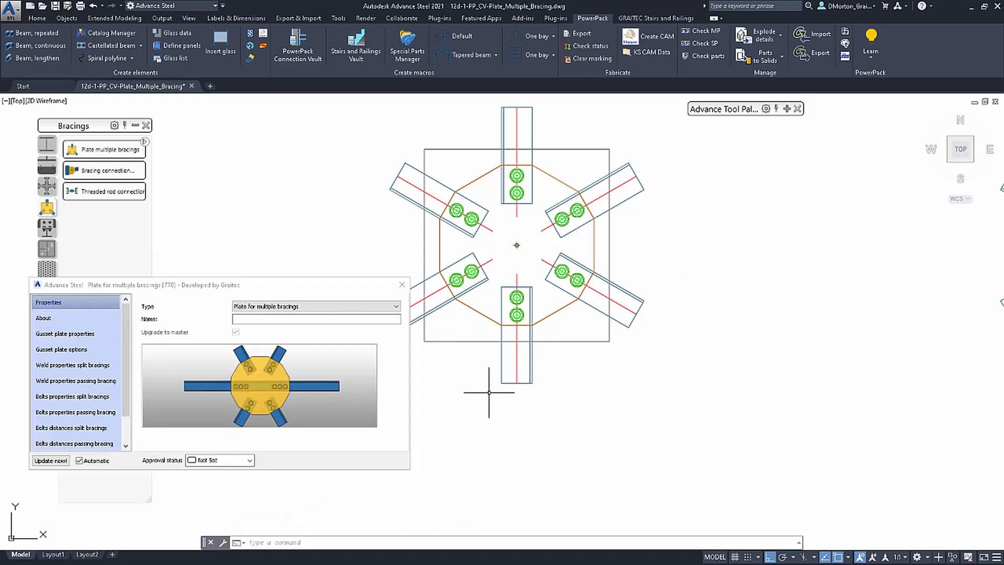
mouse_move(471, 399)
middle_mouse_down()
mouse_move(481, 481)
mouse_move(525, 481)
mouse_move(547, 507)
mouse_move(542, 519)
middle_mouse_up()
scroll(579, 457, "up", 1)
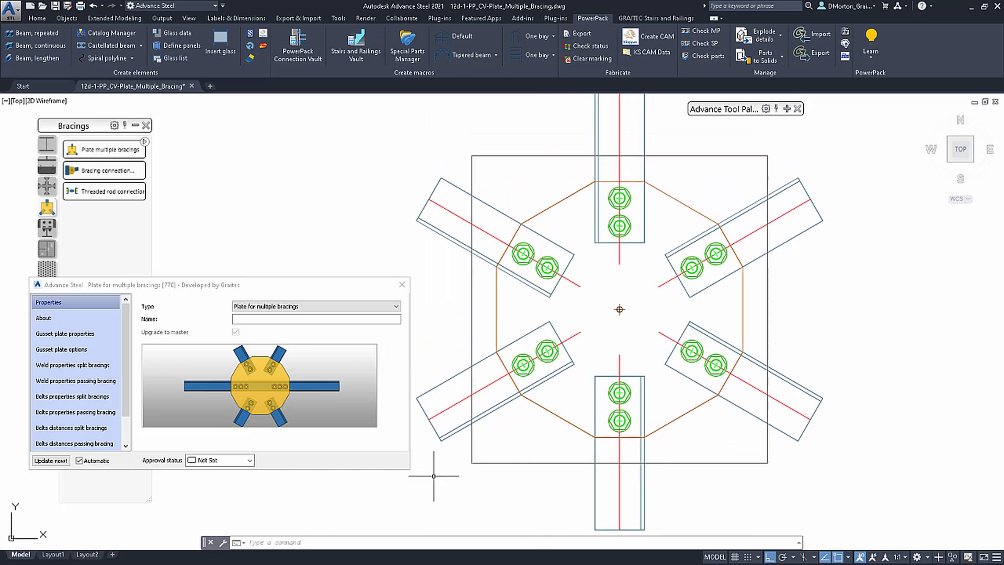
left_click(95, 321)
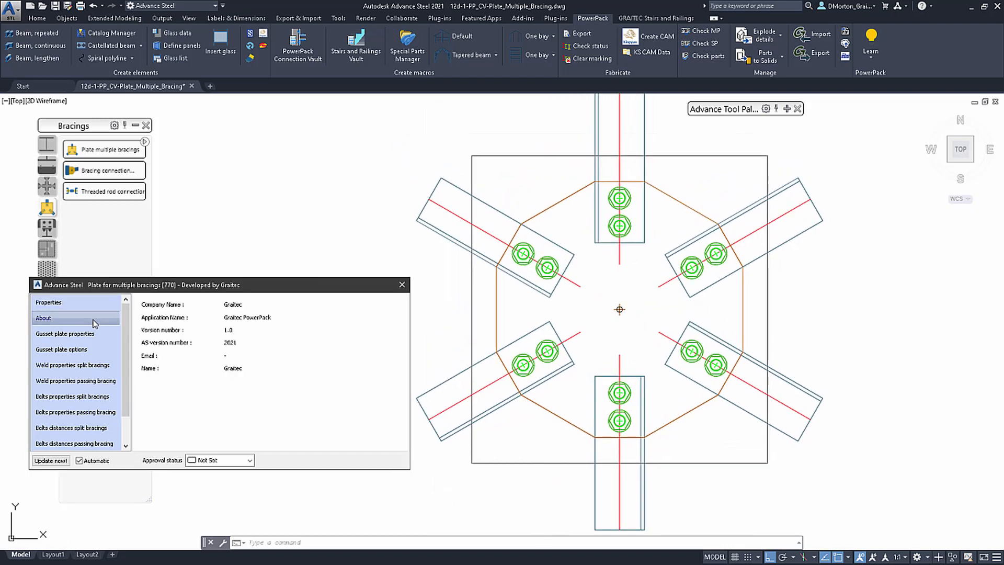
left_click(95, 334)
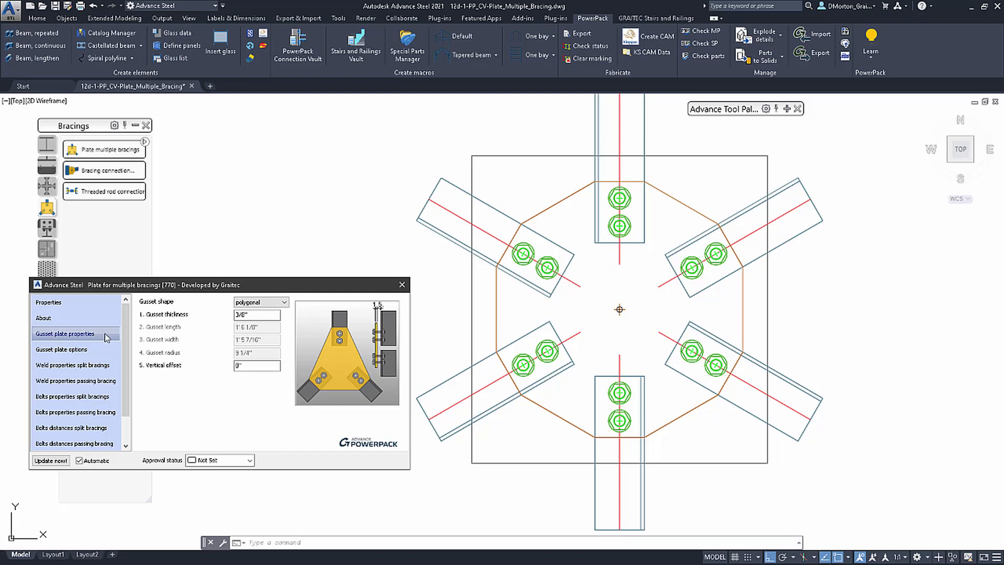
left_click(258, 302)
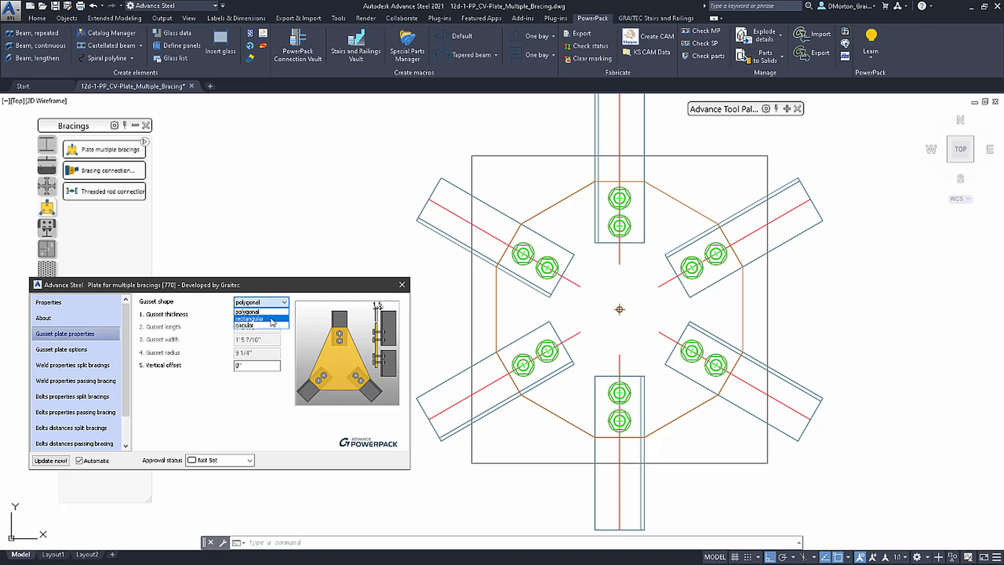
left_click(268, 319)
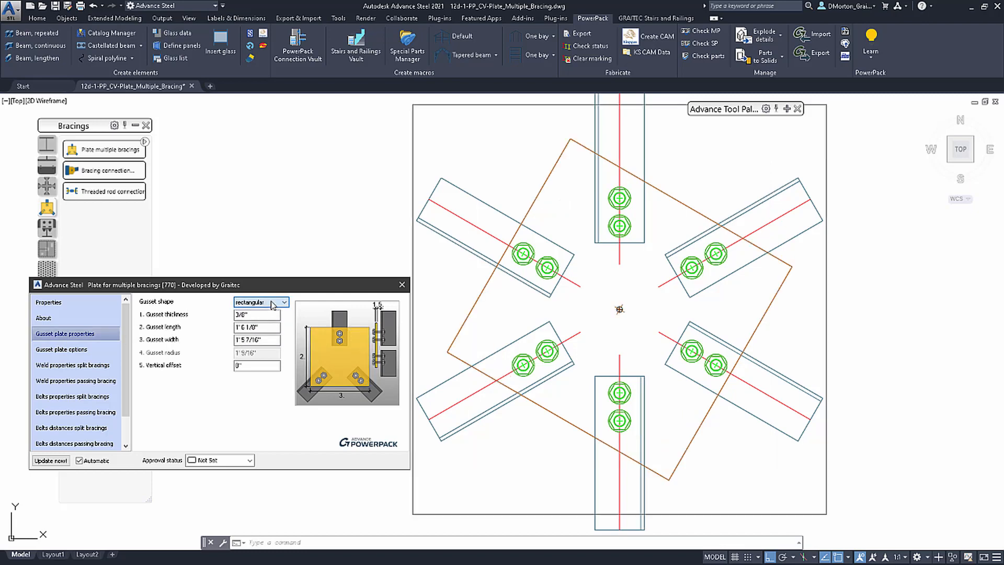
left_click(270, 303)
left_click(268, 325)
left_click(271, 303)
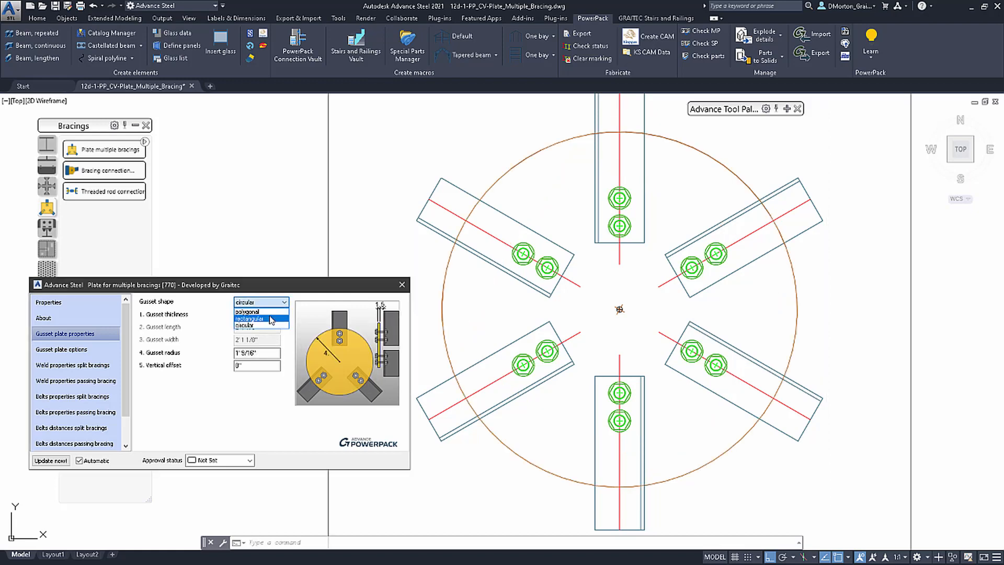
left_click(268, 319)
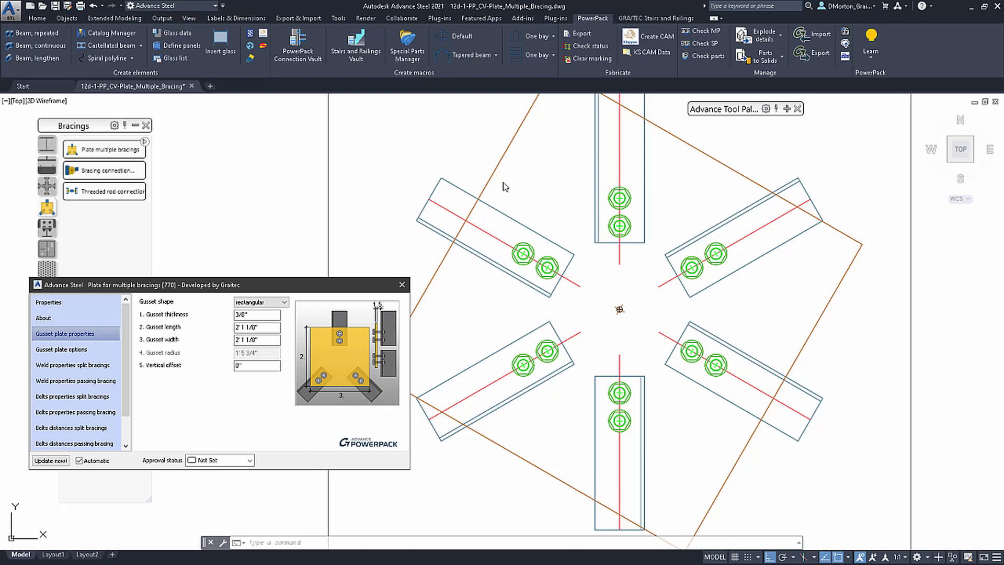
left_click(255, 303)
left_click(247, 311)
Examine the gusset plate's thickness and vertical offset settings
left_click(266, 315)
left_click_drag(266, 315, 188, 318)
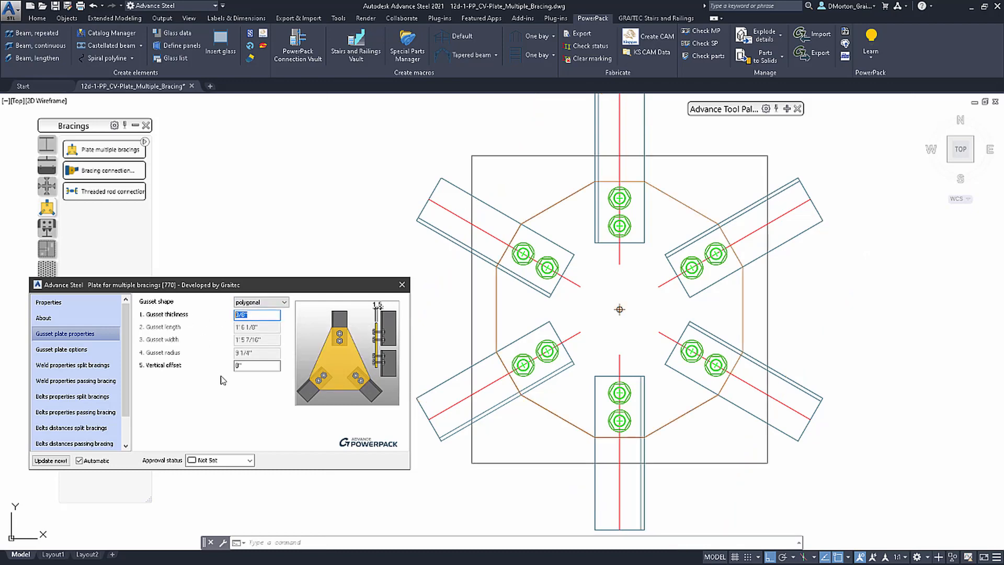
left_click(251, 366)
Set the gusset plate's Projection 1 and Projection 2 to 1/2" each
left_click(81, 349)
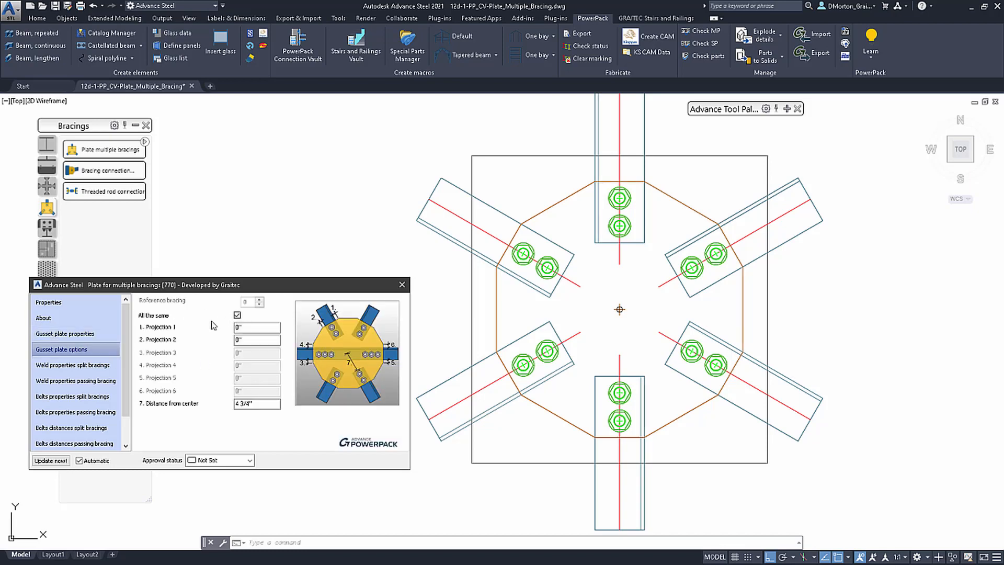
left_click_drag(258, 327, 216, 327)
left_click_drag(246, 327, 219, 323)
left_click_drag(243, 328, 223, 331)
left_click(256, 338)
left_click_drag(258, 340, 216, 341)
type(".5")
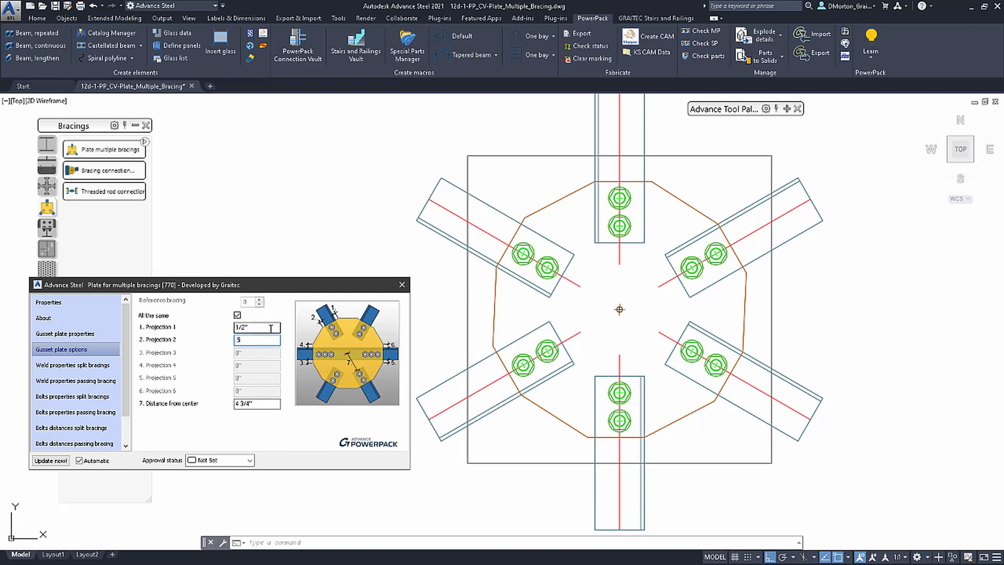
left_click(270, 327)
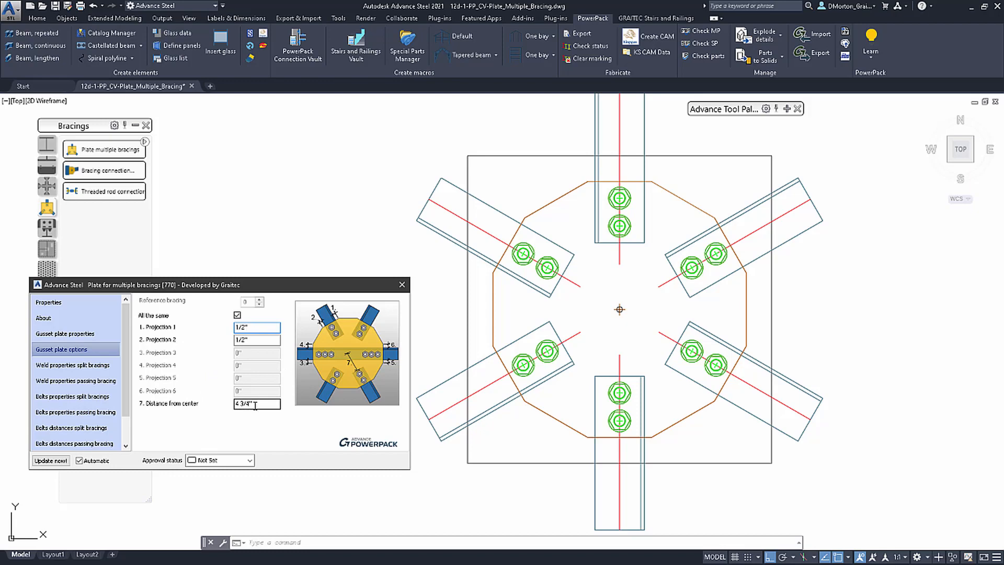
Try the welded connection type for the split bracings, switch back to bolted, and view the passing bracing's weld properties
left_click(99, 365)
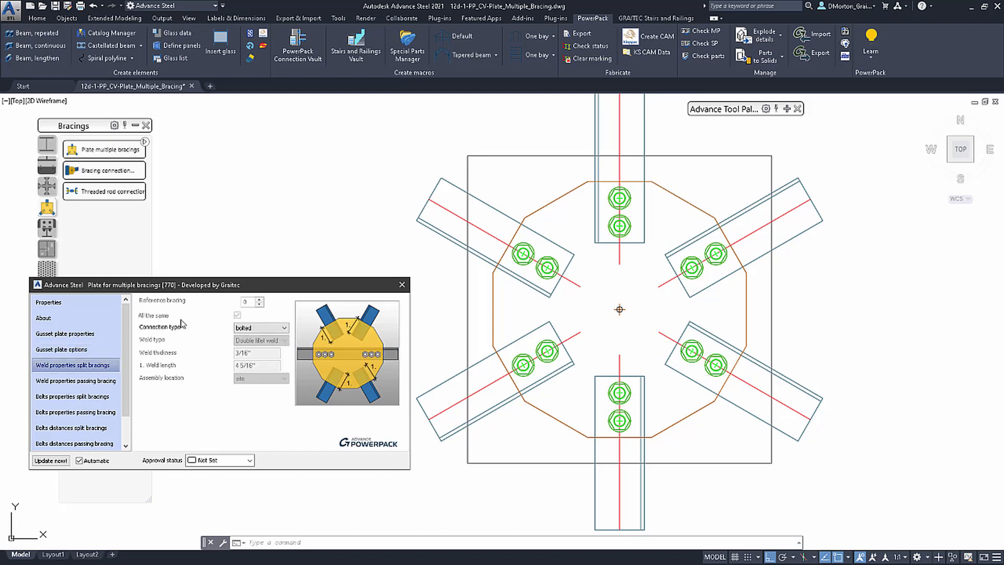
left_click(255, 330)
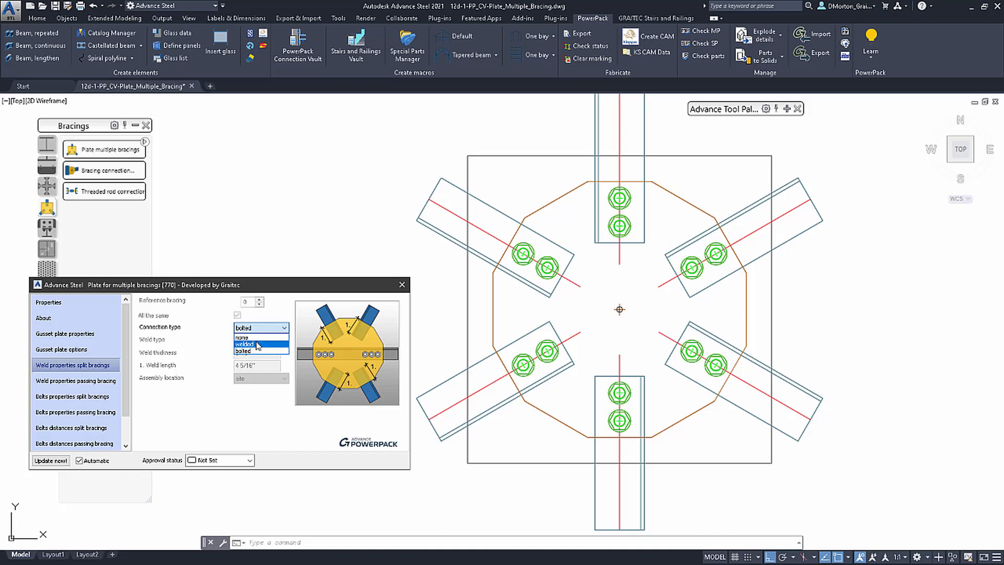
left_click(256, 344)
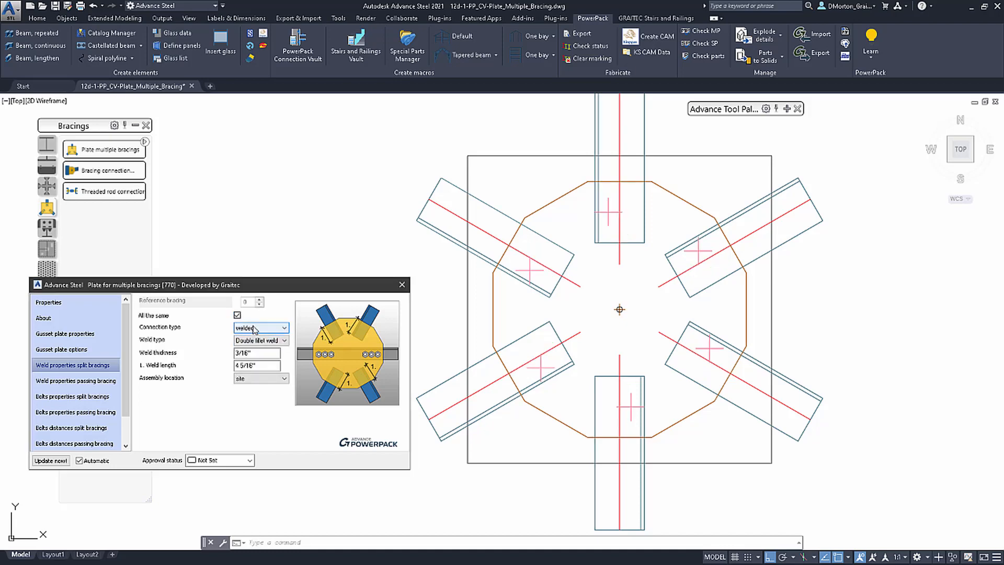
scroll(253, 328, "down", 1)
scroll(253, 328, "up", 1)
scroll(253, 328, "up", 1)
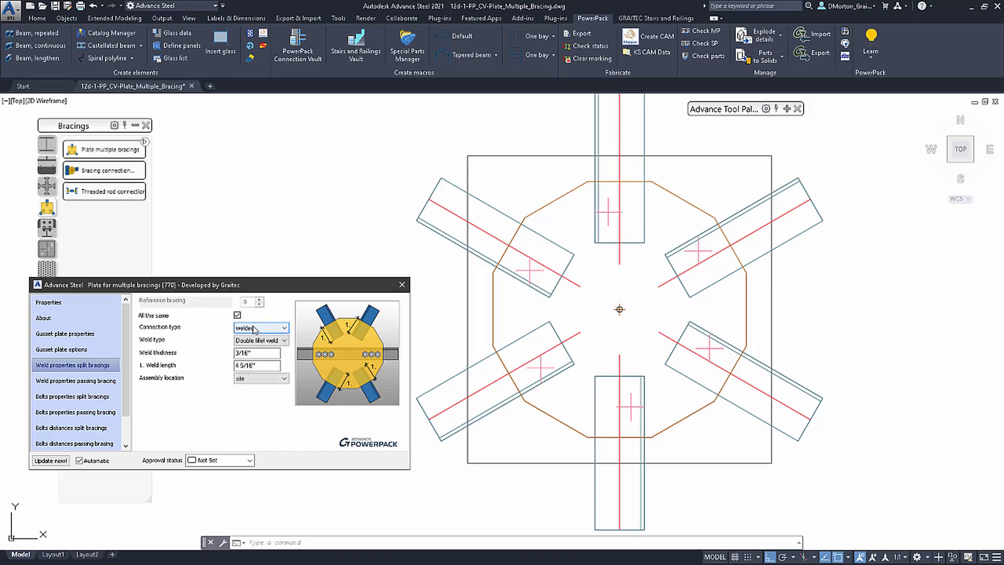
scroll(254, 329, "down", 1)
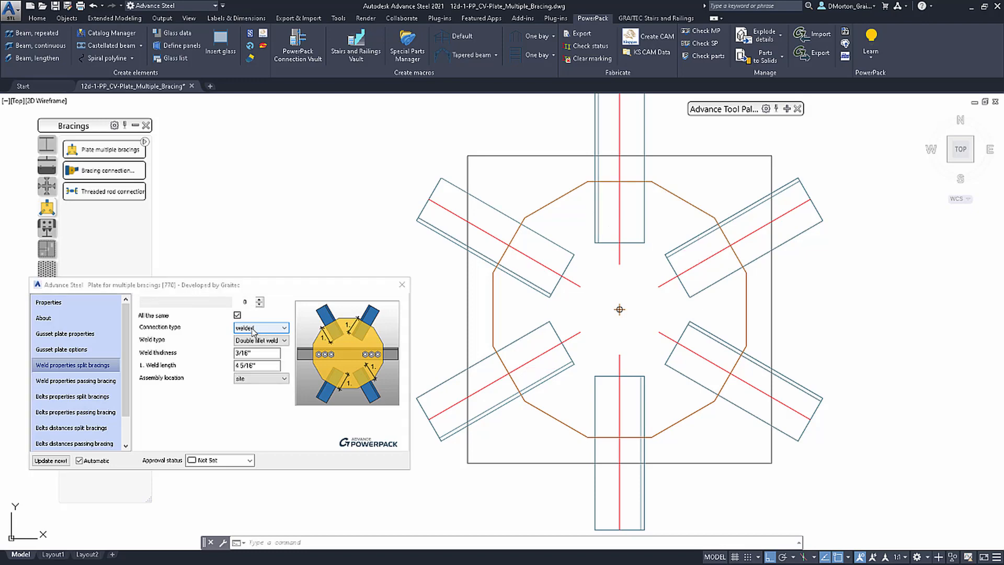
scroll(253, 330, "down", 1)
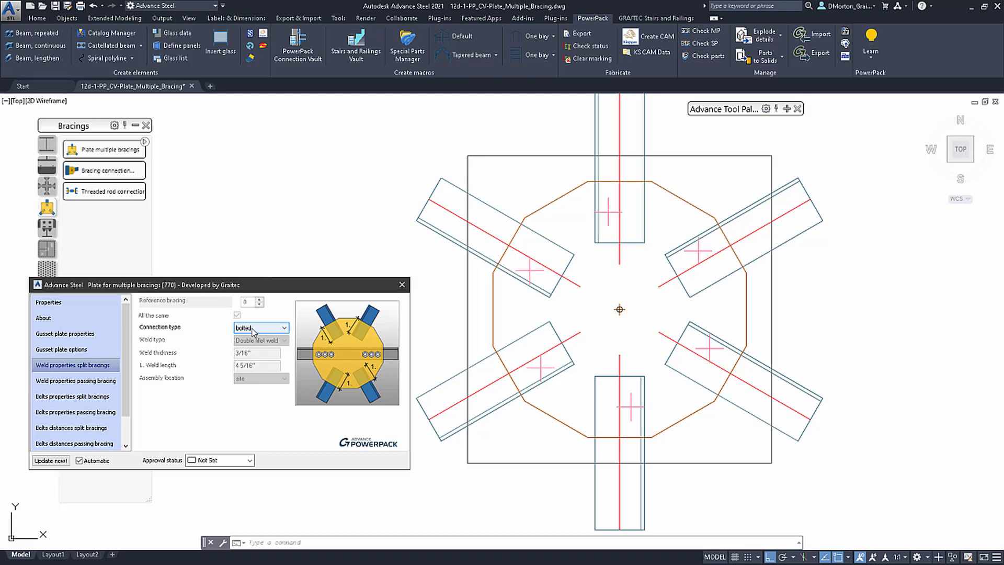
left_click(79, 382)
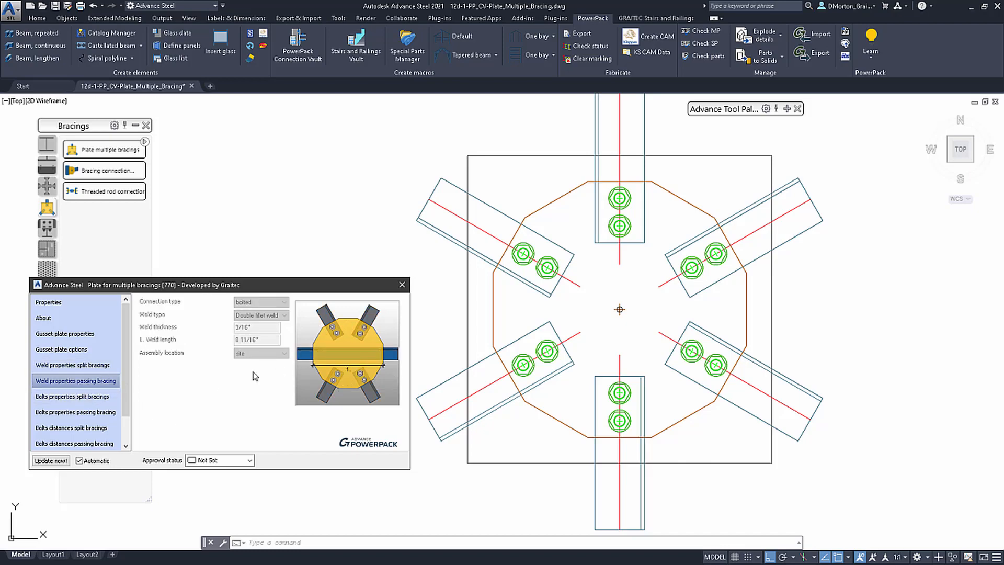
Set the split bracings' bolt diameter to 1/2 inch and review their remaining bolt options and the passing bracing's bolt properties
left_click(97, 399)
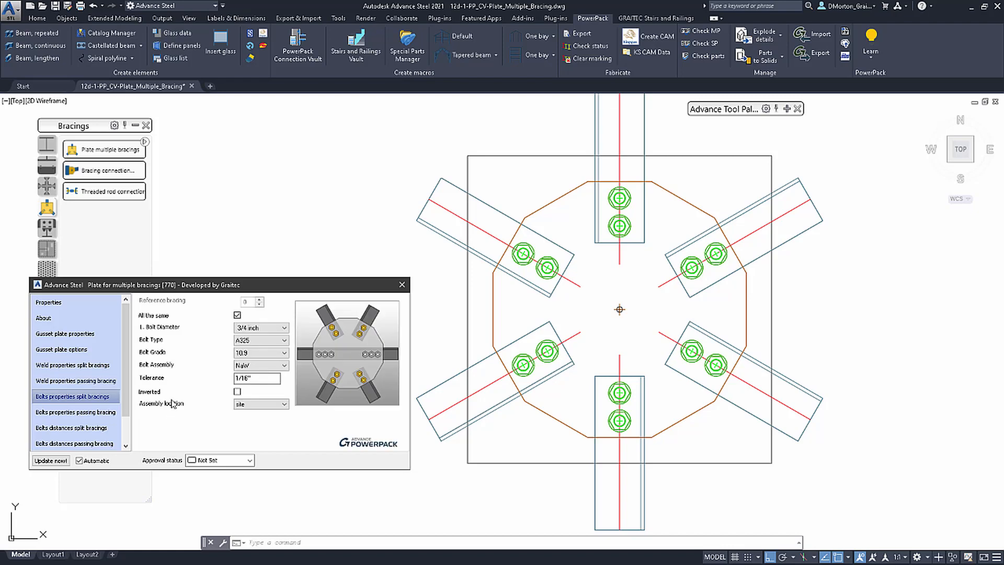
left_click(264, 328)
left_click(265, 340)
left_click(267, 366)
left_click(265, 364)
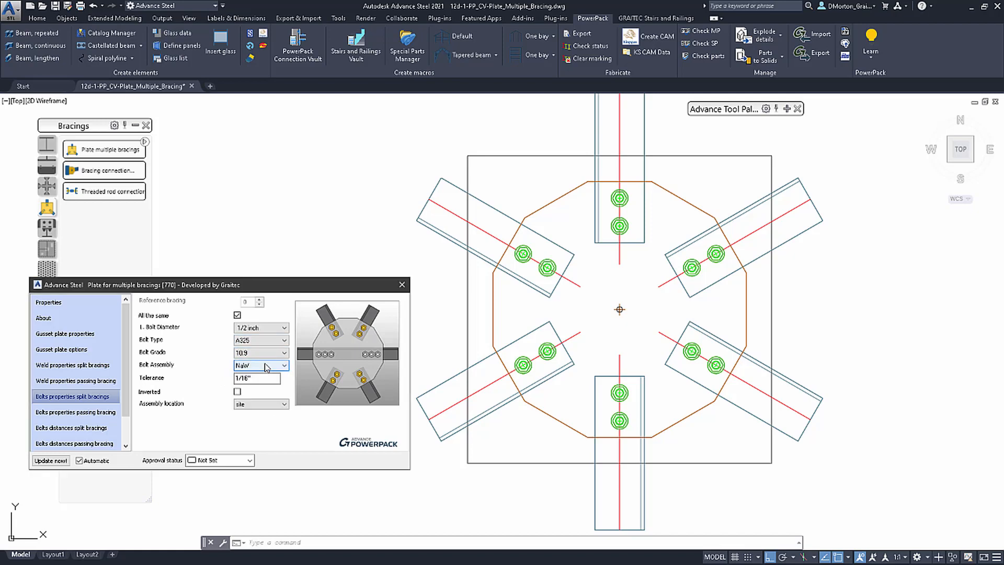
left_click(265, 364)
left_click(216, 378)
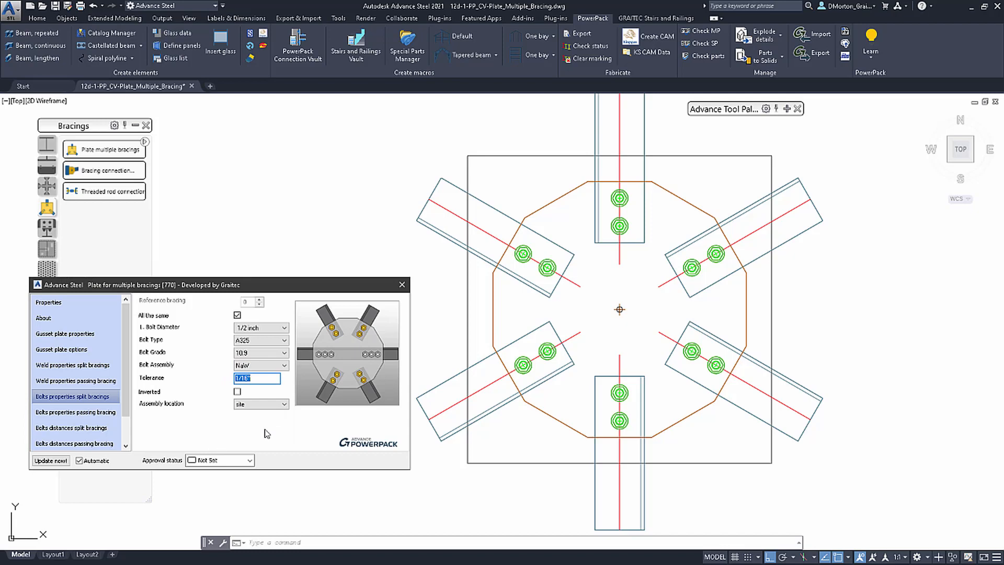
left_click(244, 404)
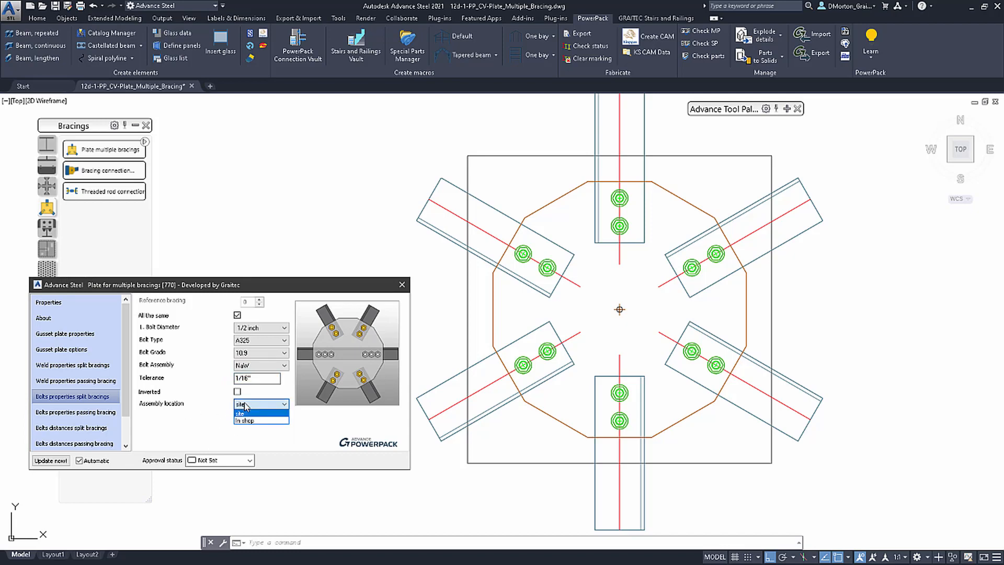
left_click(215, 407)
left_click(101, 412)
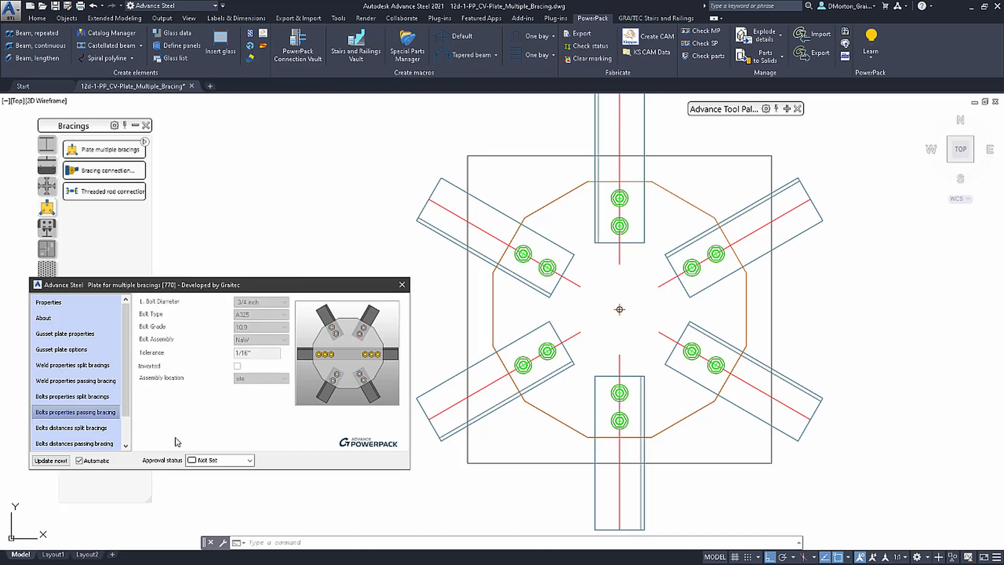
Set the split bracings to 3 vertical bolts, try 2 horizontal bolts, and return the horizontal number to 1
left_click(87, 431)
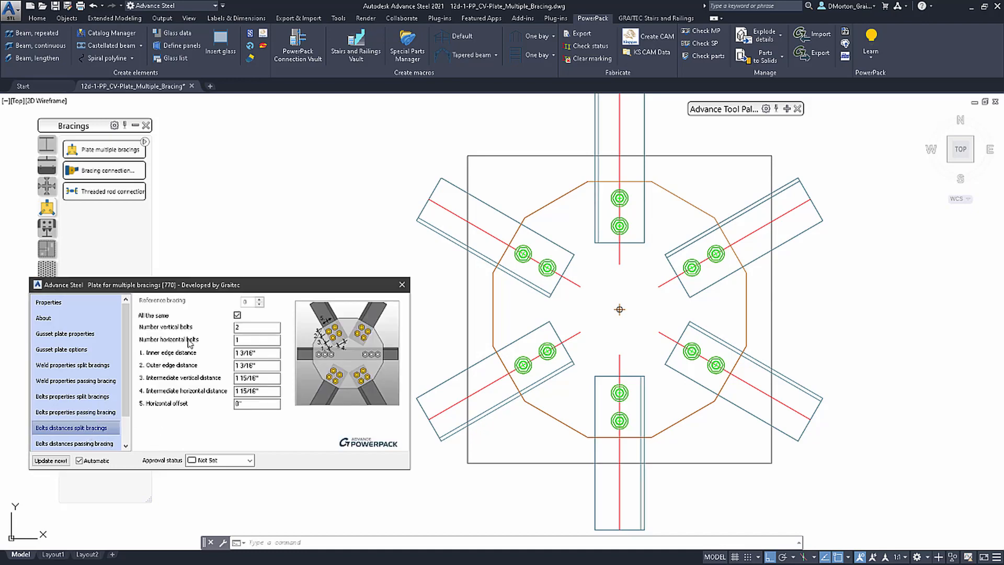
double_click(247, 328)
left_click(273, 339)
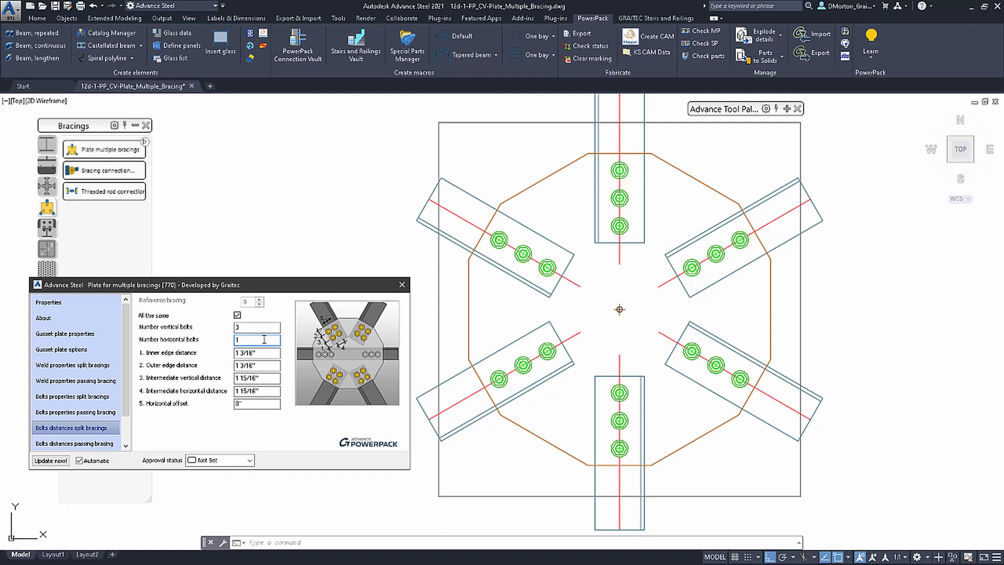
left_click(265, 326)
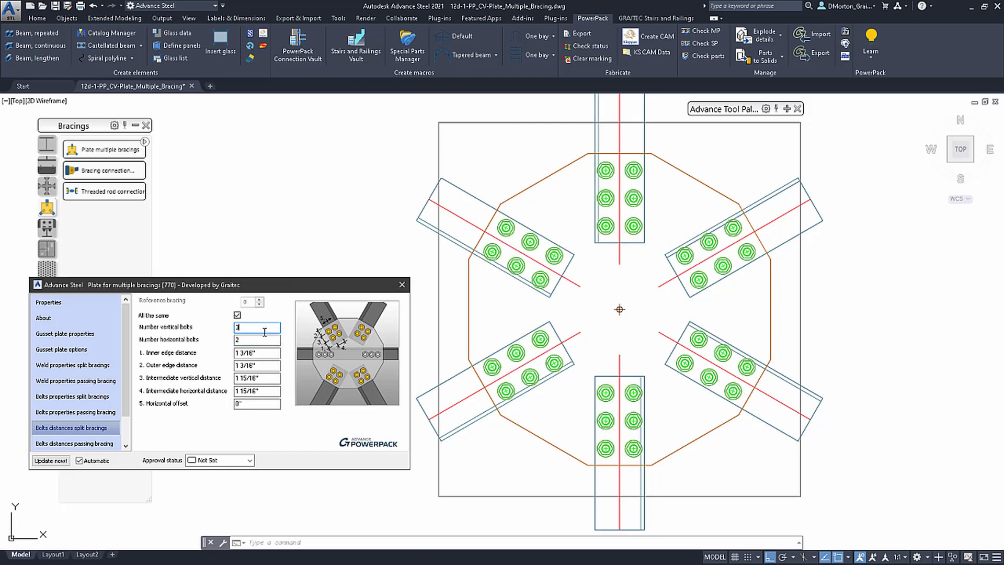
key("Tab")
type("1")
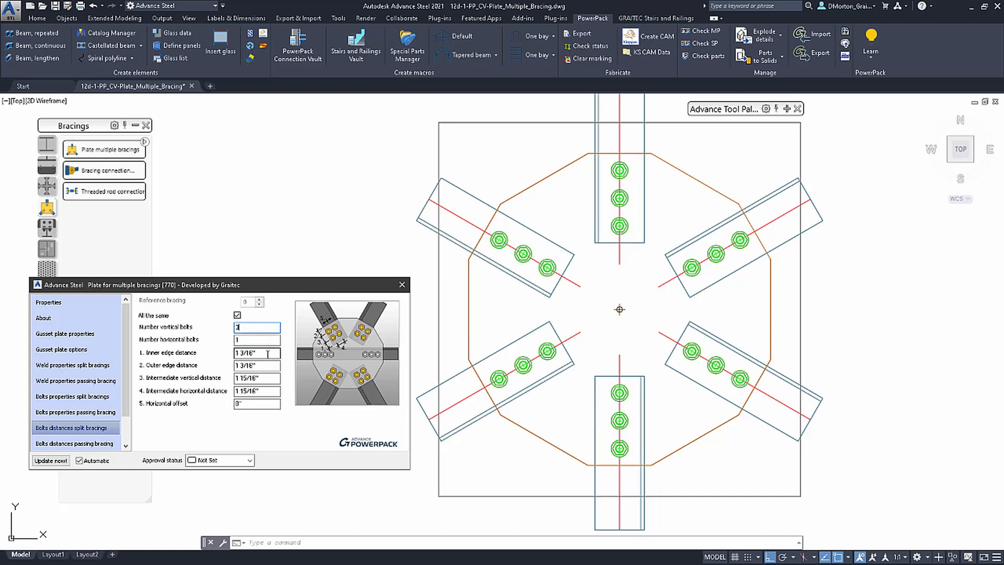
Set the split bracings' inner and outer bolt edge distances to 2" each
left_click(268, 353)
double_click(250, 352)
left_click_drag(266, 353, 178, 358)
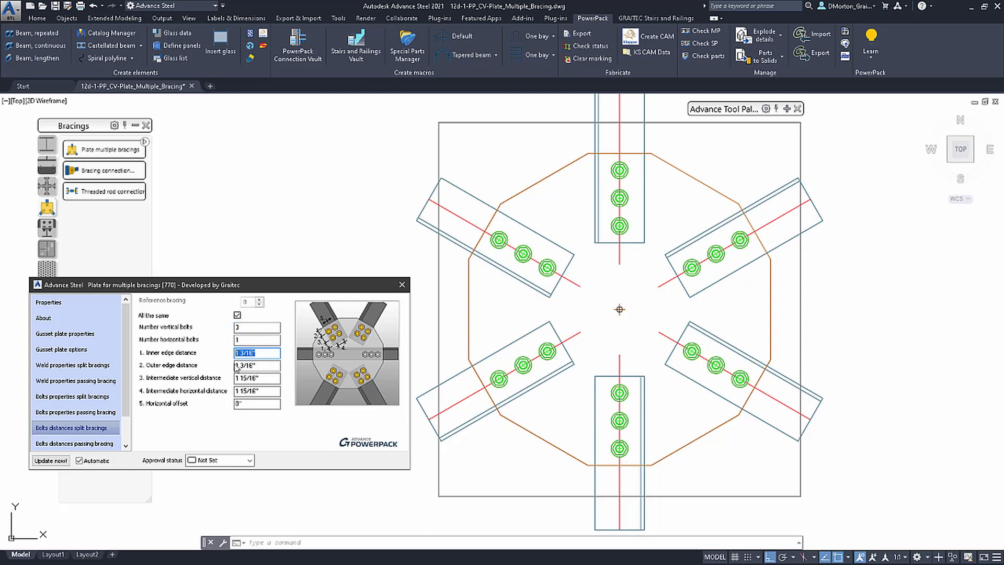
type("2")
key("Tab")
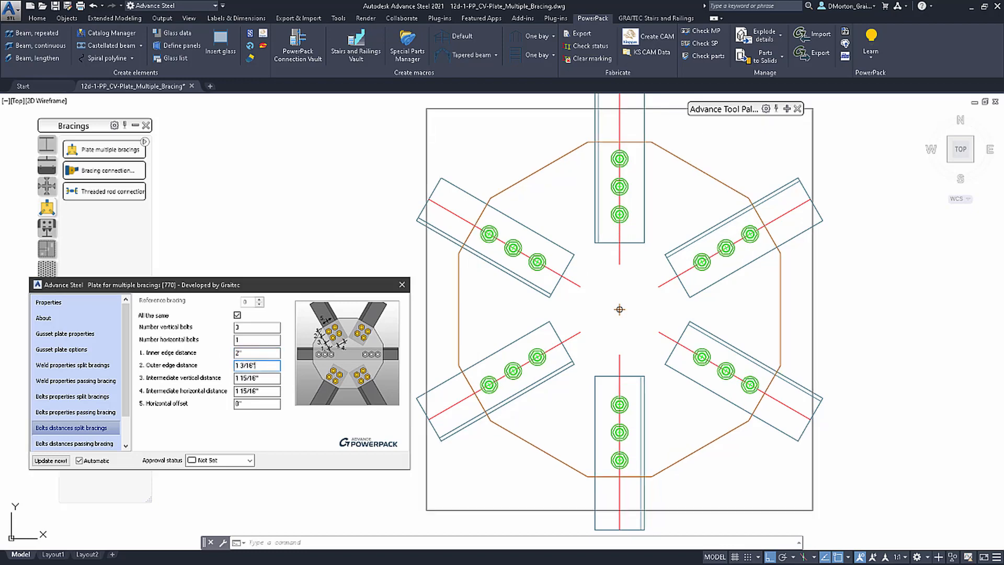
left_click_drag(251, 367, 218, 368)
type("2")
left_click(265, 353)
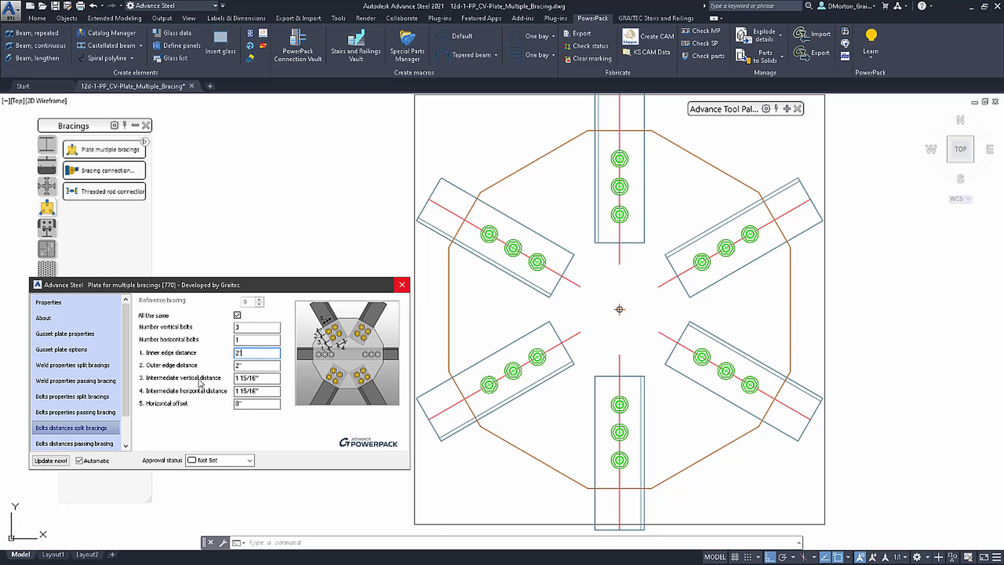
Set the split bracings' intermediate vertical and intermediate horizontal bolt distances to 2" each
left_click(266, 377)
type("2")
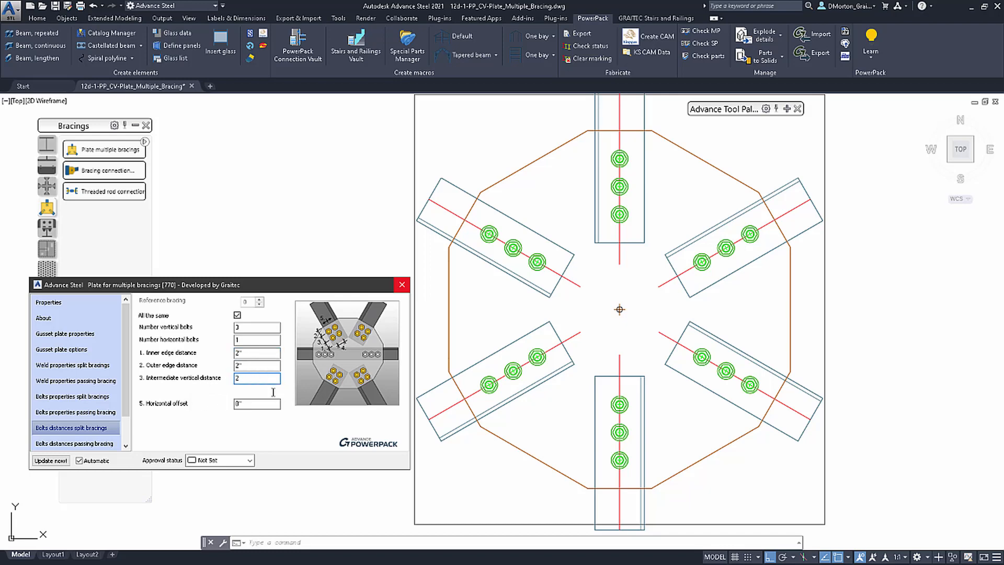
left_click(272, 391)
triple_click(269, 391)
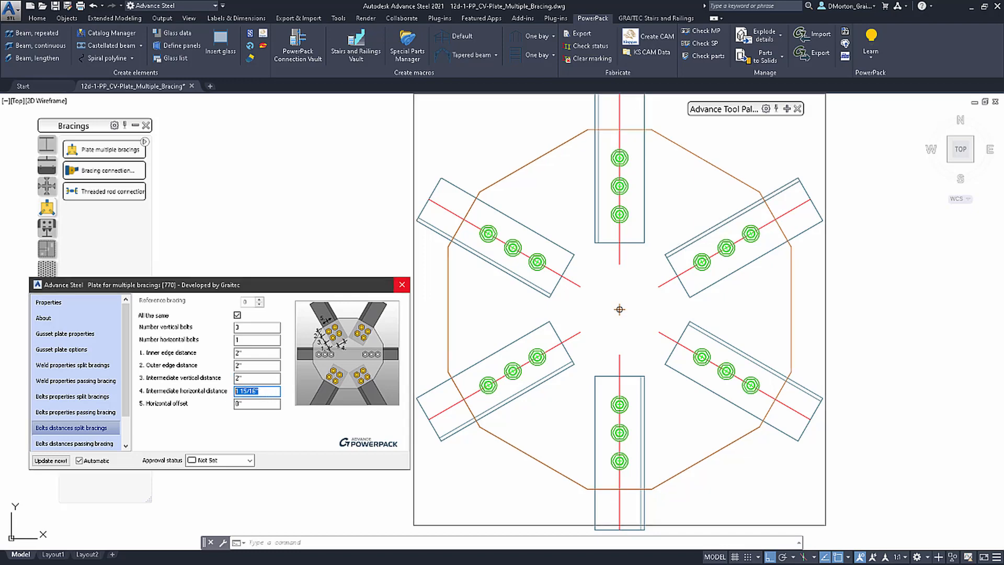
type("2")
left_click(269, 378)
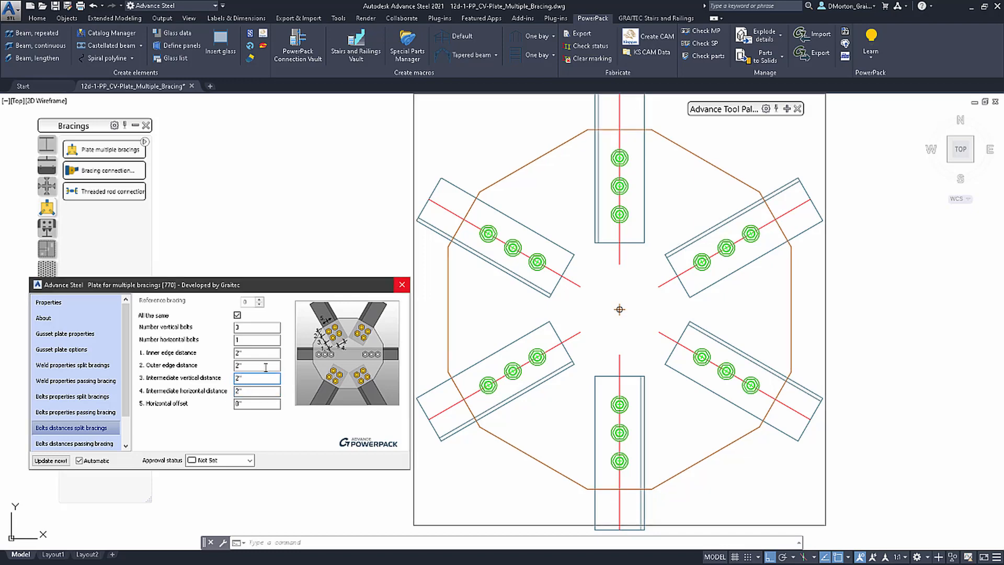
Set the intermediate vertical bolt distance to 3" and view the passing bracing's bolt distances
left_click_drag(264, 366, 222, 377)
type("3")
left_click(262, 391)
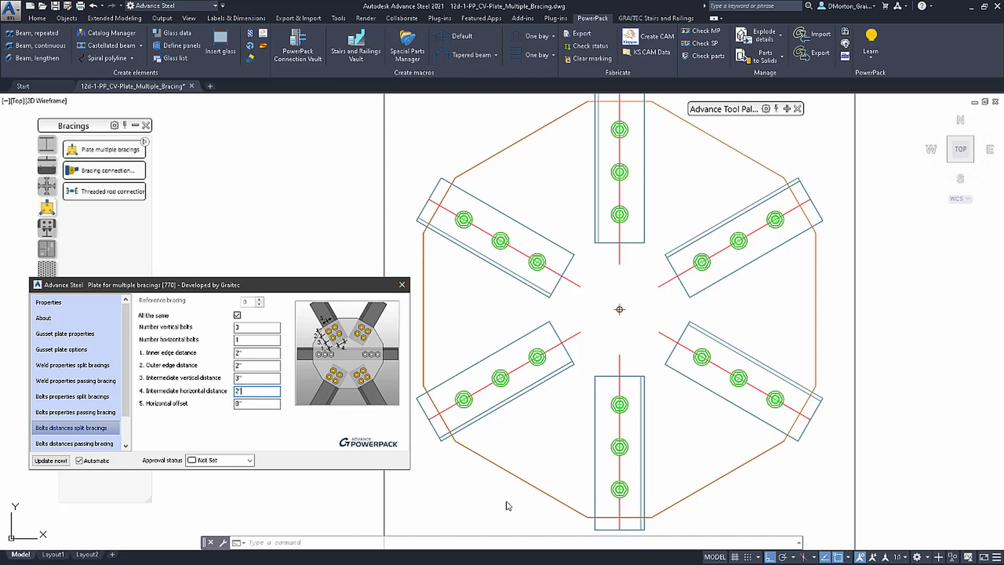
left_click(93, 444)
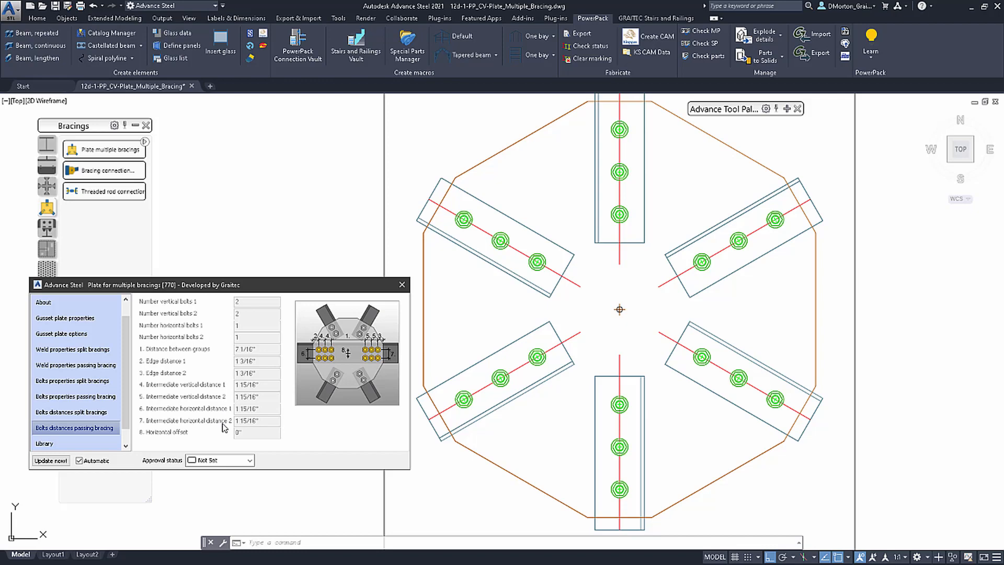
Save the connection's values to the library with the comment "My Connection" and close the connection properties
left_click(79, 442)
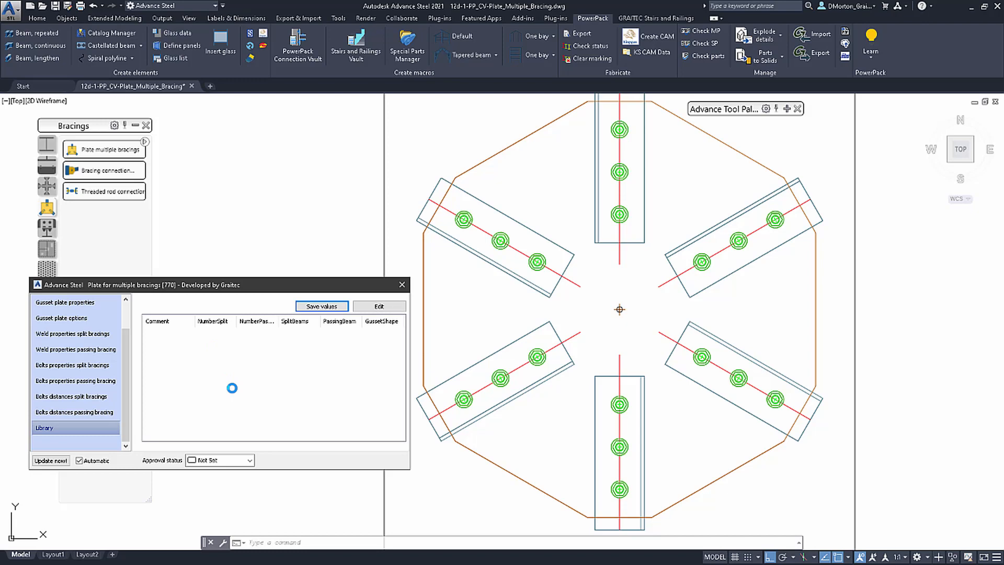
left_click(302, 310)
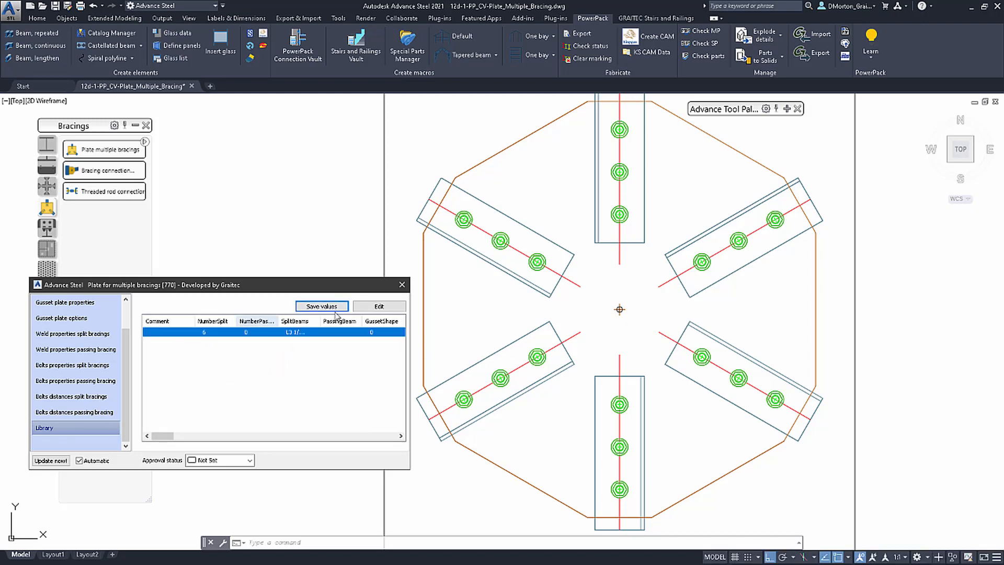
left_click(378, 306)
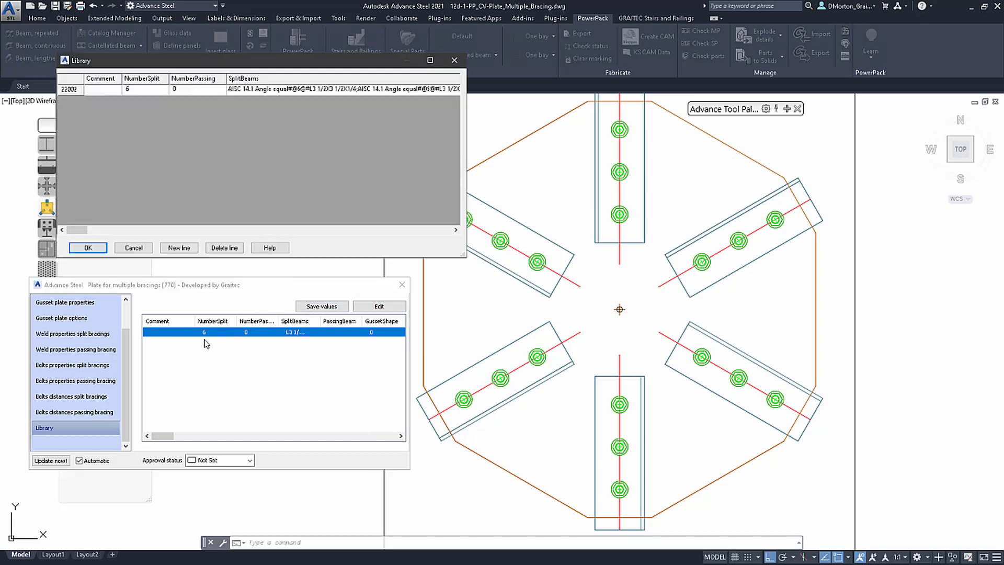
left_click(100, 92)
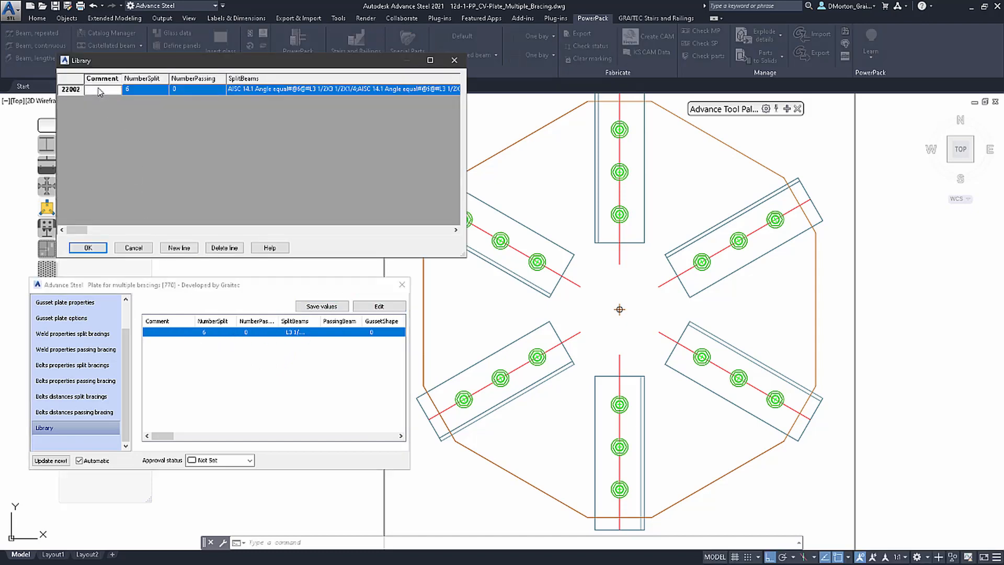
type("My Connection")
left_click(88, 248)
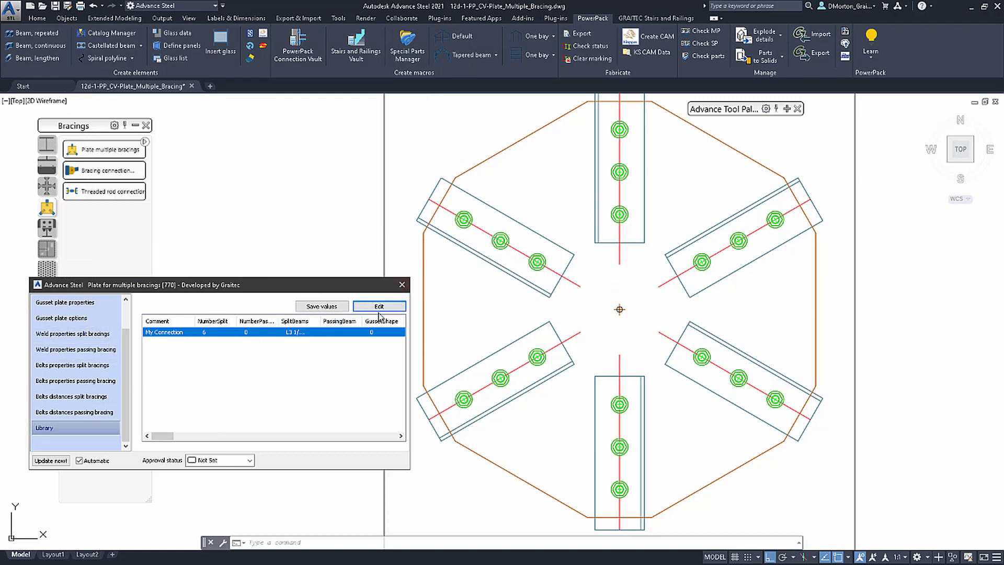
left_click(401, 285)
Start Plate multiple bracings for the middle bracing group, using the Each option to select split bracings individually
scroll(280, 358, "down", 2)
scroll(272, 355, "down", 6)
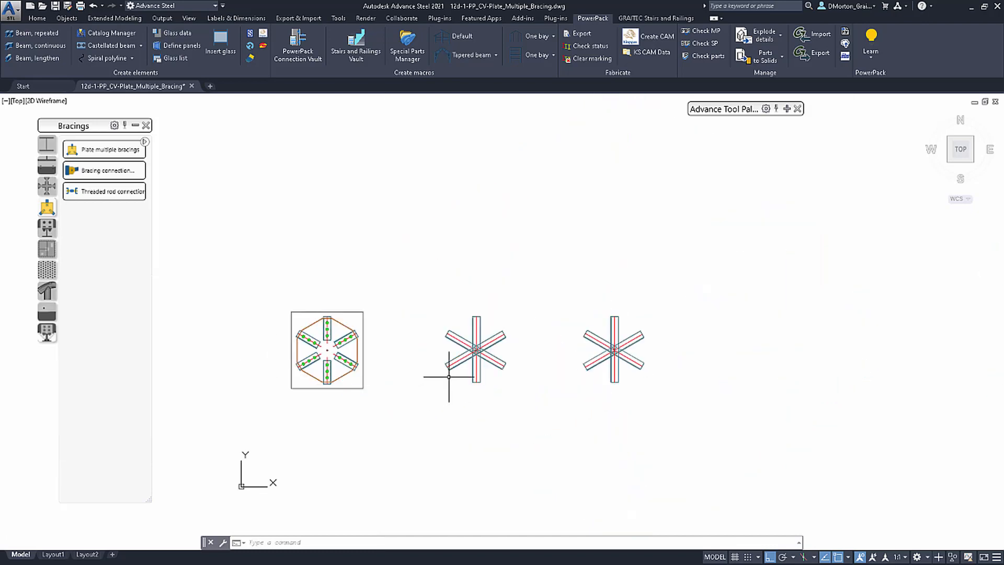
scroll(482, 352, "up", 5)
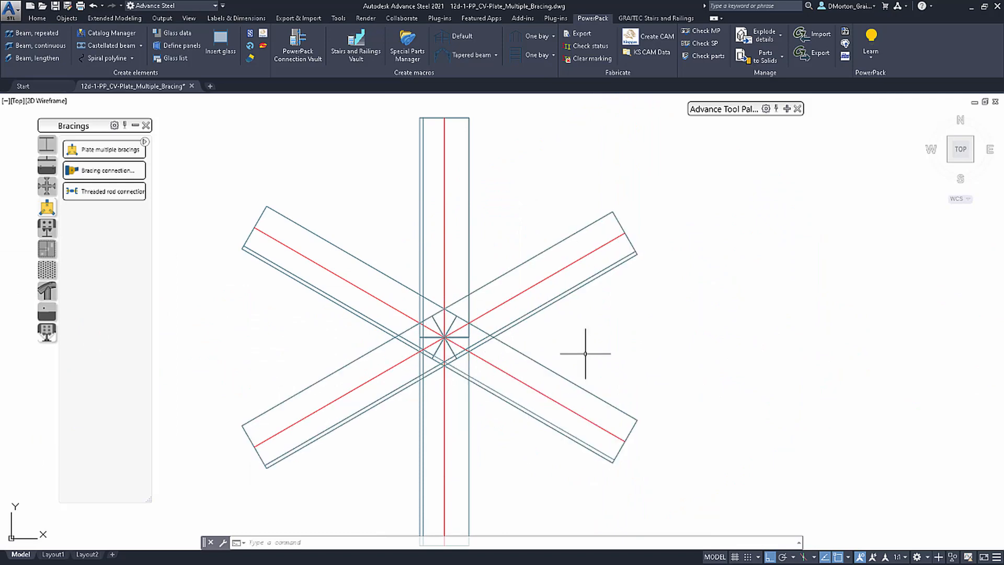
scroll(585, 353, "down", 2)
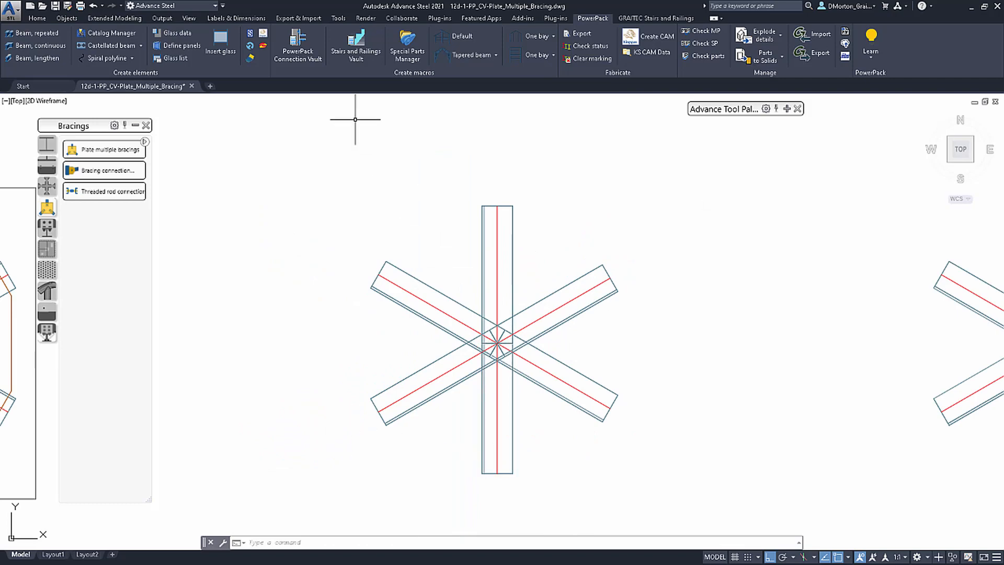
left_click(75, 19)
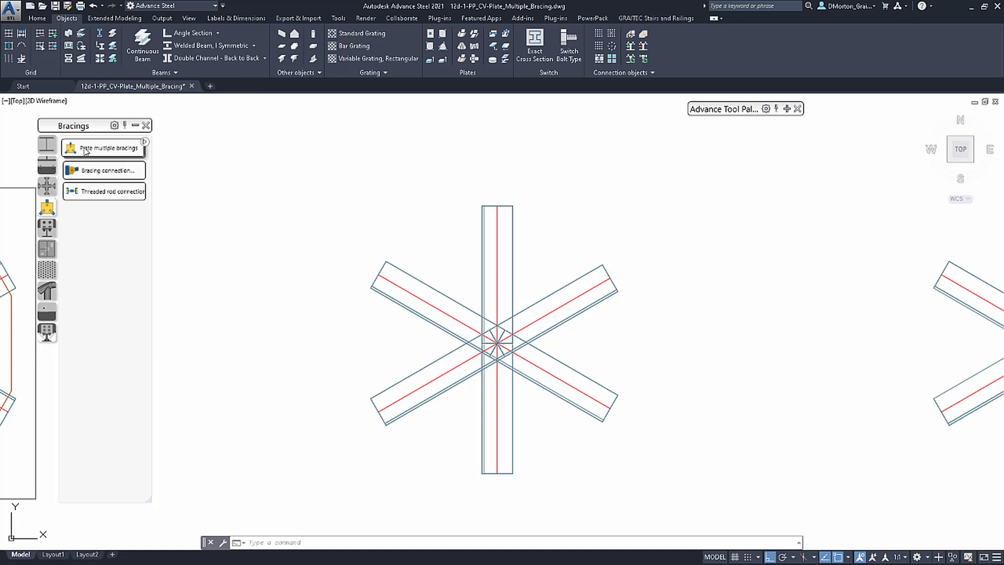
left_click(592, 18)
left_click(108, 149)
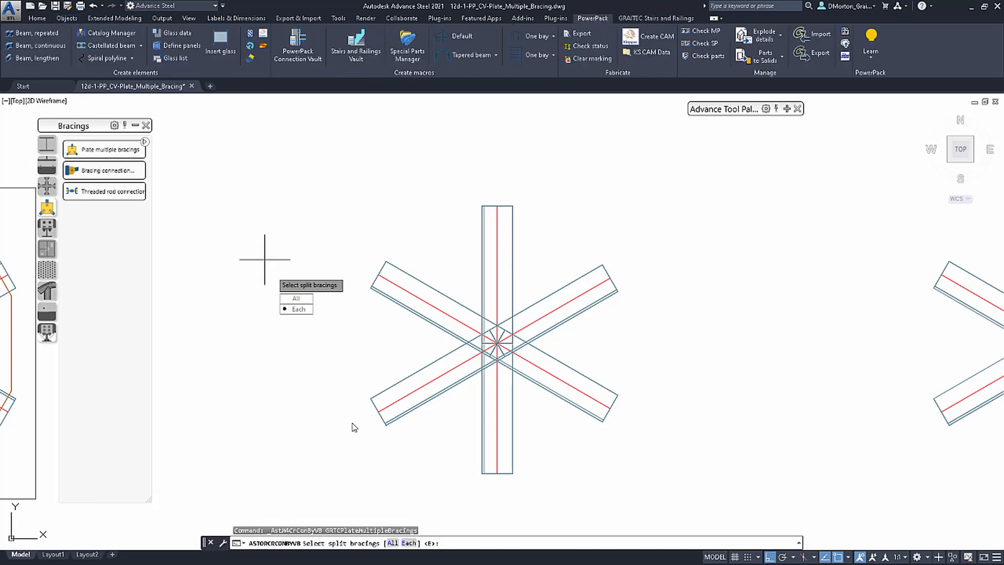
left_click(298, 309)
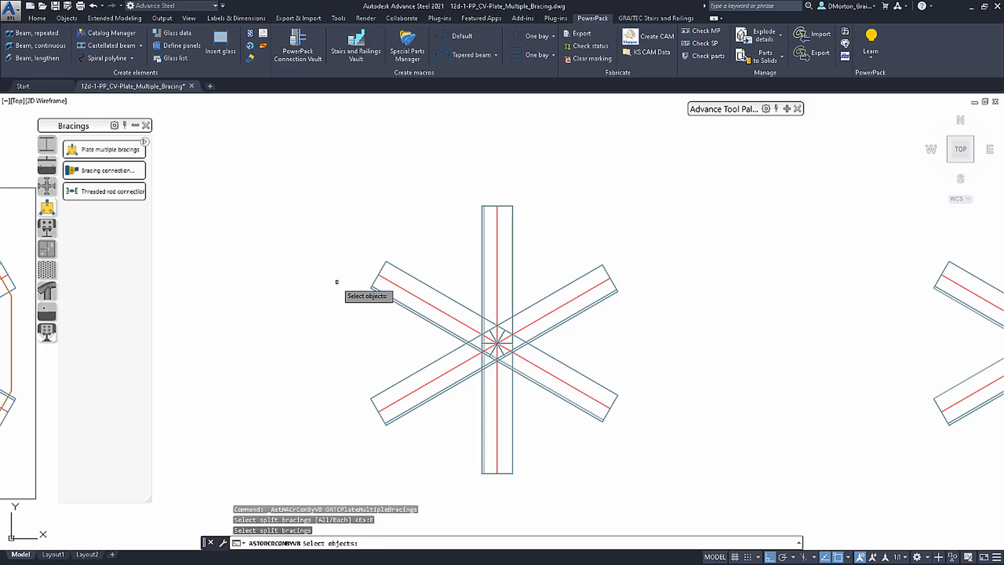
Select the four diagonal bracings one by one as the split bracings and finish that selection
left_click(403, 308)
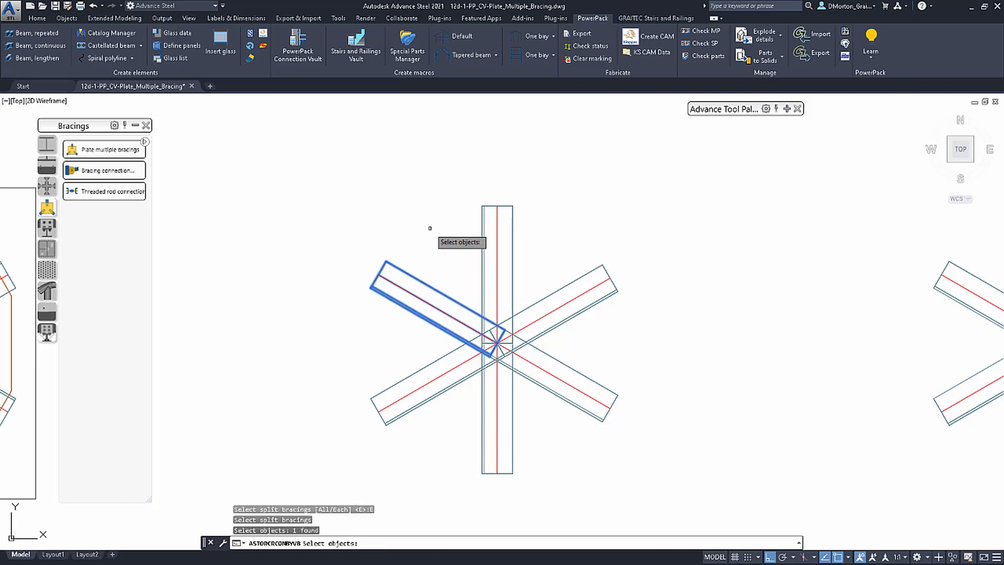
key("Return")
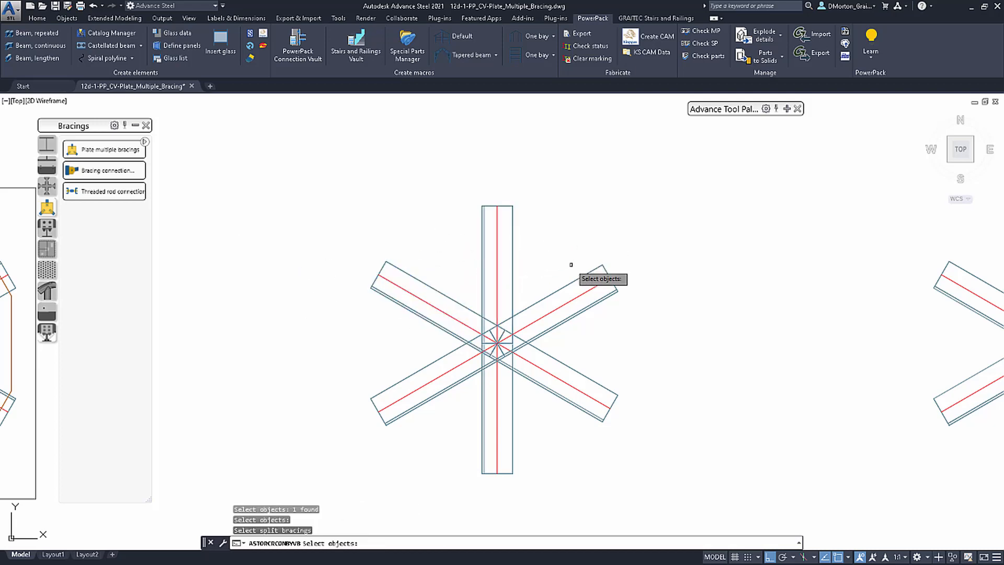
left_click(575, 281)
key("Return")
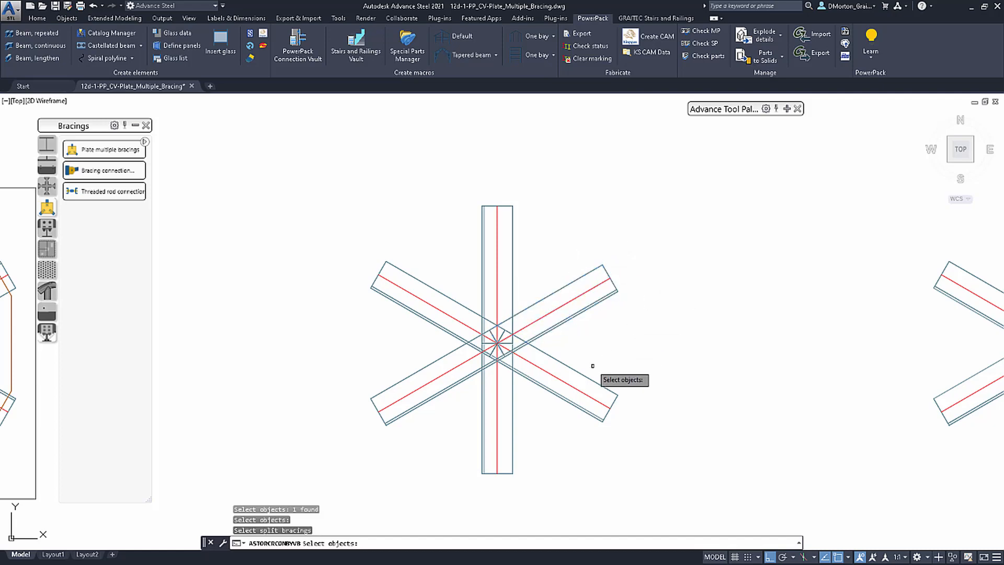
left_click(584, 371)
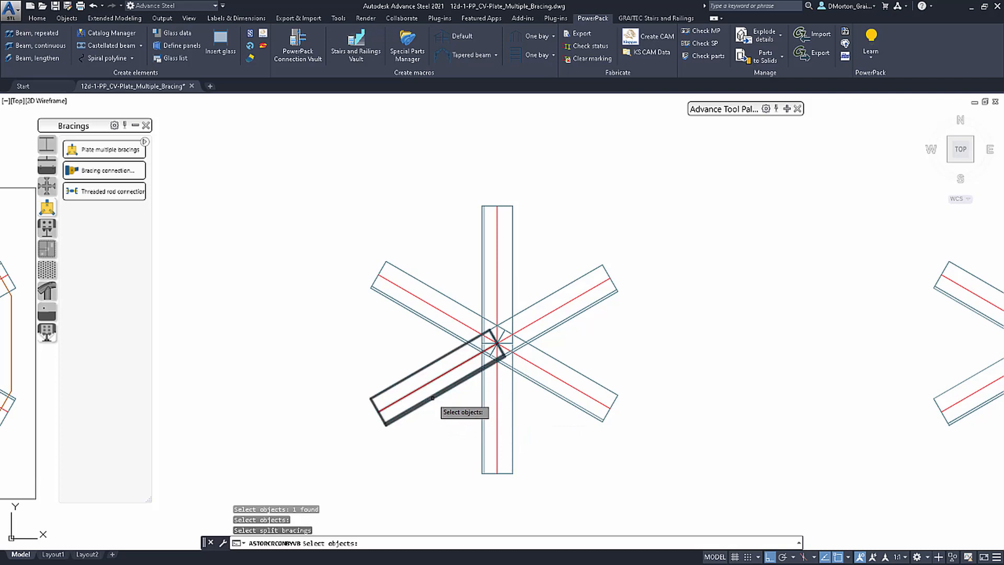
key("Return")
key("Return")
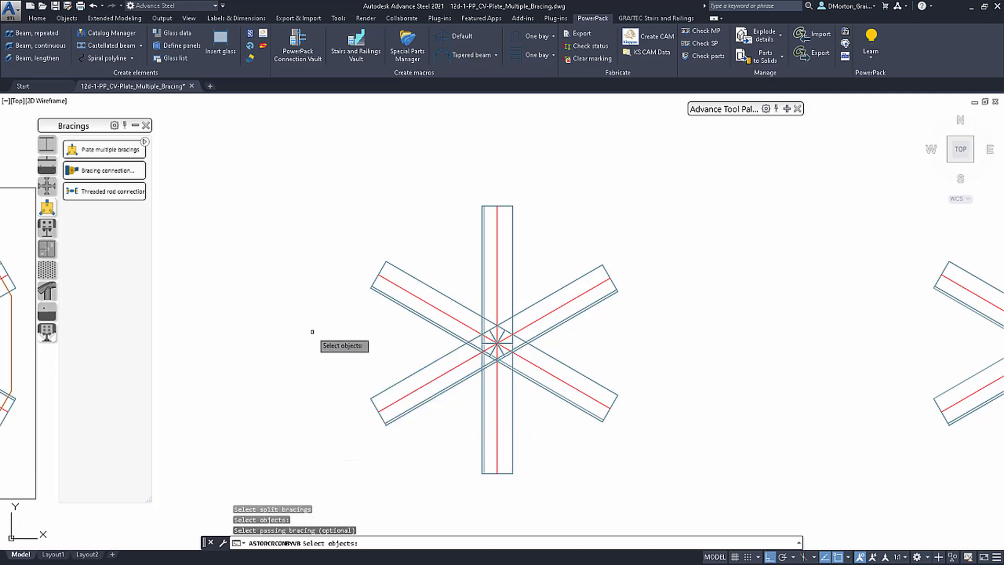
Skip the optional passing bracing and select the upper vertical bracing as the reference bracing
key("Return")
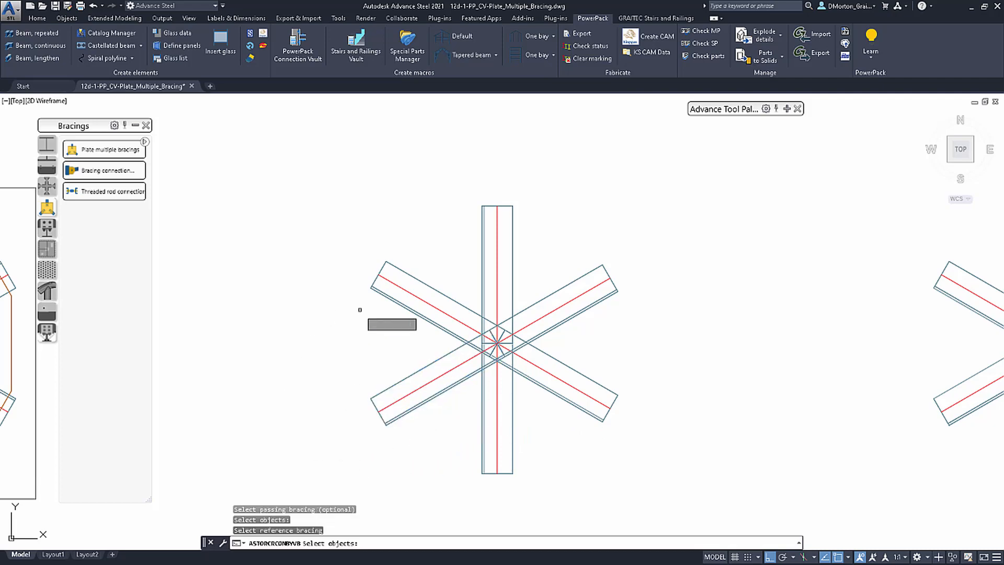
left_click(479, 265)
key("Return")
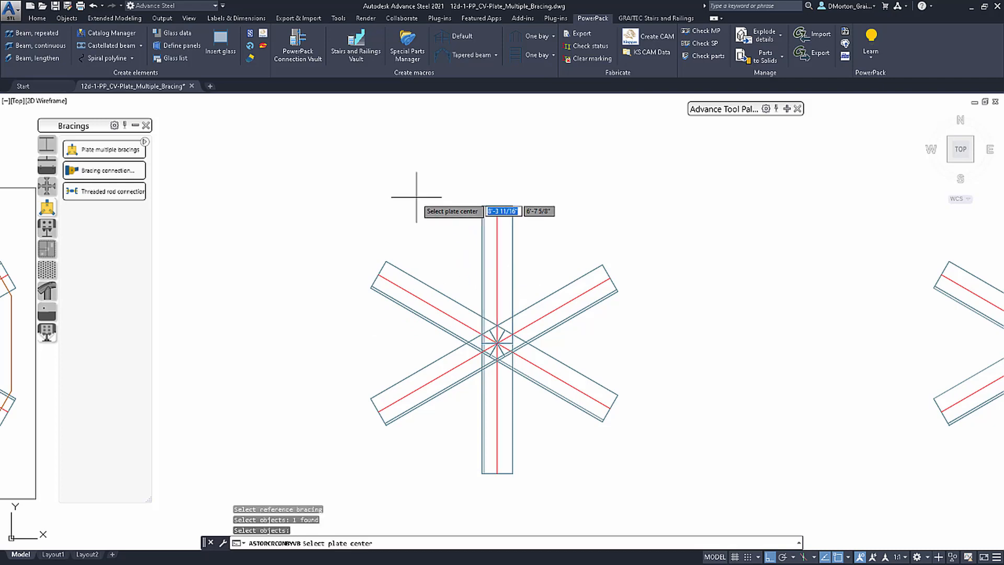
Place the plate center at the intersection of the middle group's bracings and open the gusset plate options
left_click(497, 343)
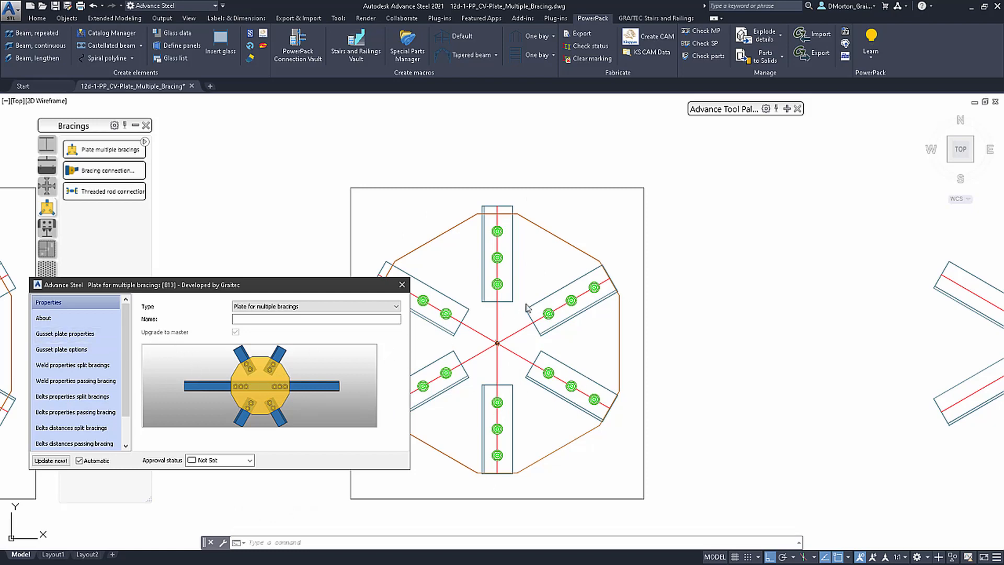
left_click(69, 333)
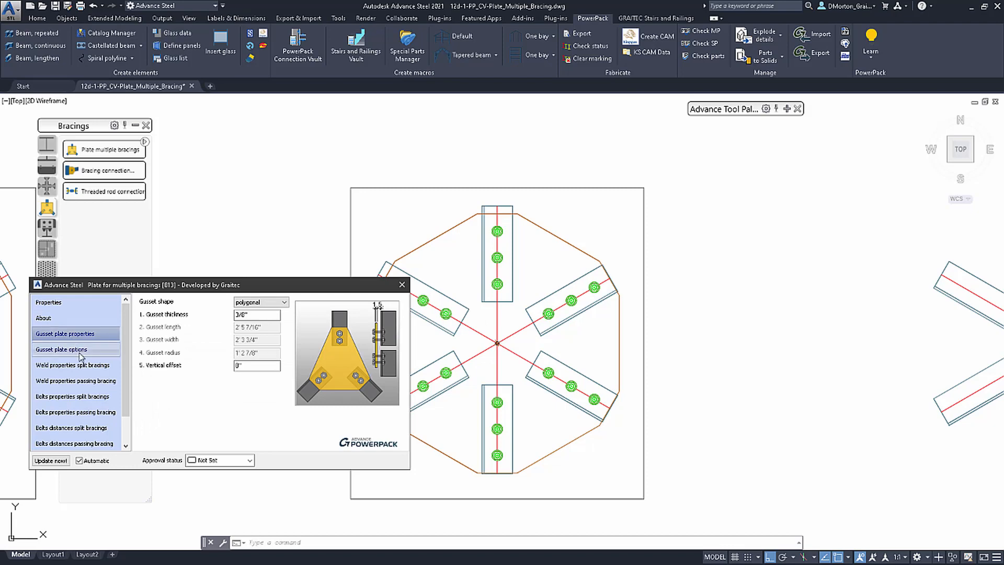
left_click(80, 354)
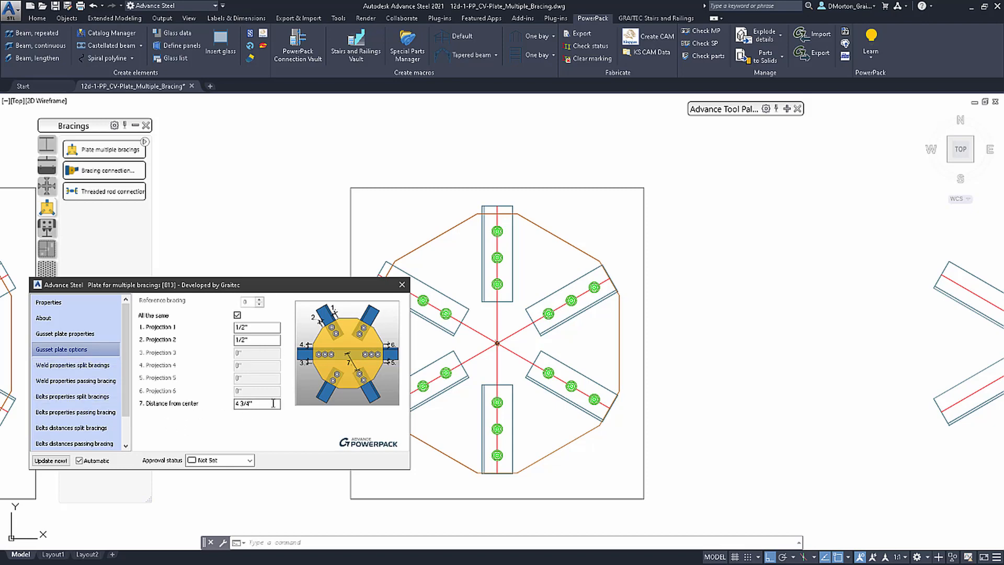
Try a gusset distance from center of 2" and set it to 3 1/2" instead
left_click_drag(273, 403, 78, 401)
type("2")
key("Tab")
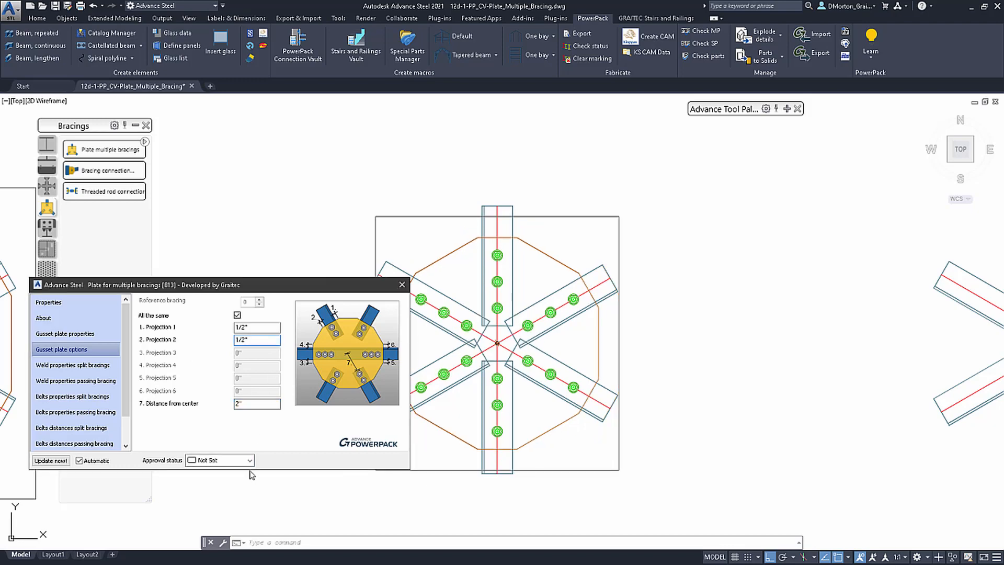
left_click_drag(249, 399, 172, 408)
type("3.5")
key("Tab")
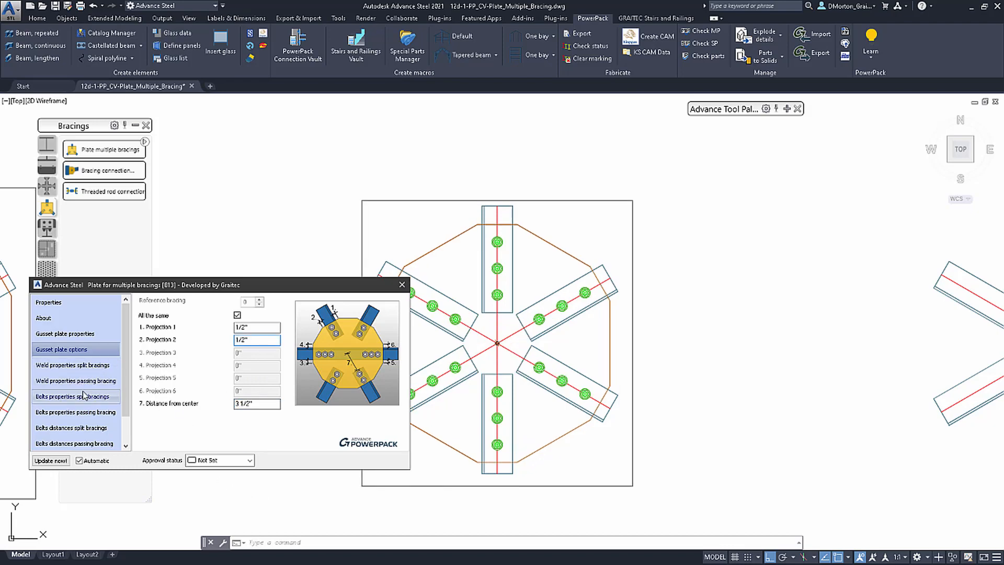
Check the saved connections in the library and close the connection properties
scroll(81, 428, "down", 1)
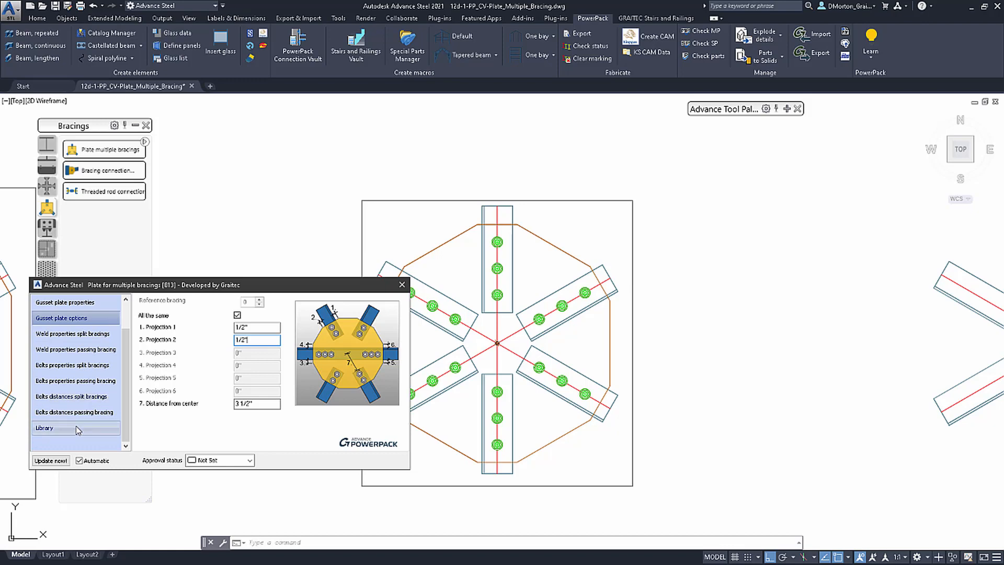
left_click(79, 428)
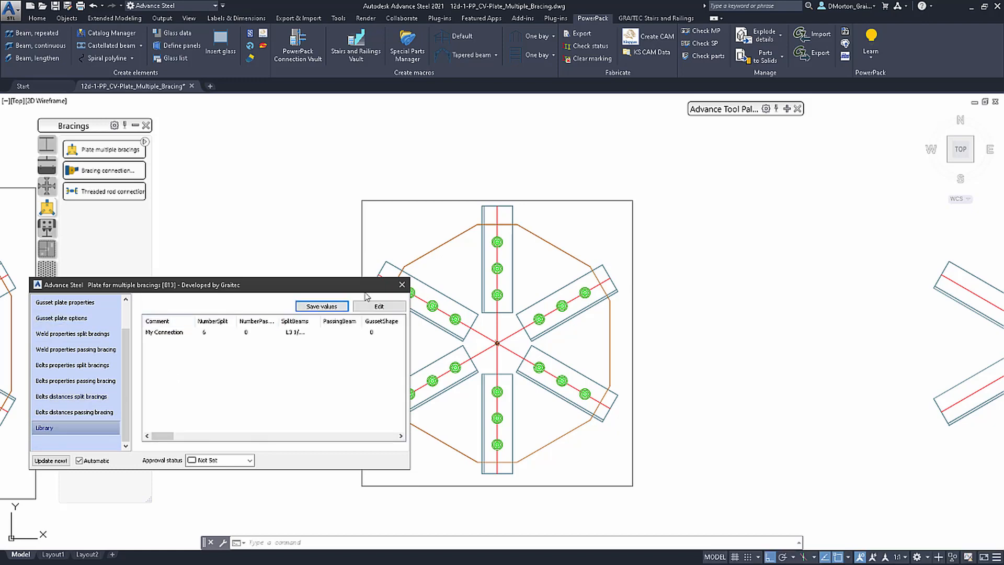
left_click(402, 284)
Start Plate multiple bracings for the third bracing group, using the Each option for the split bracings
scroll(277, 329, "down", 5)
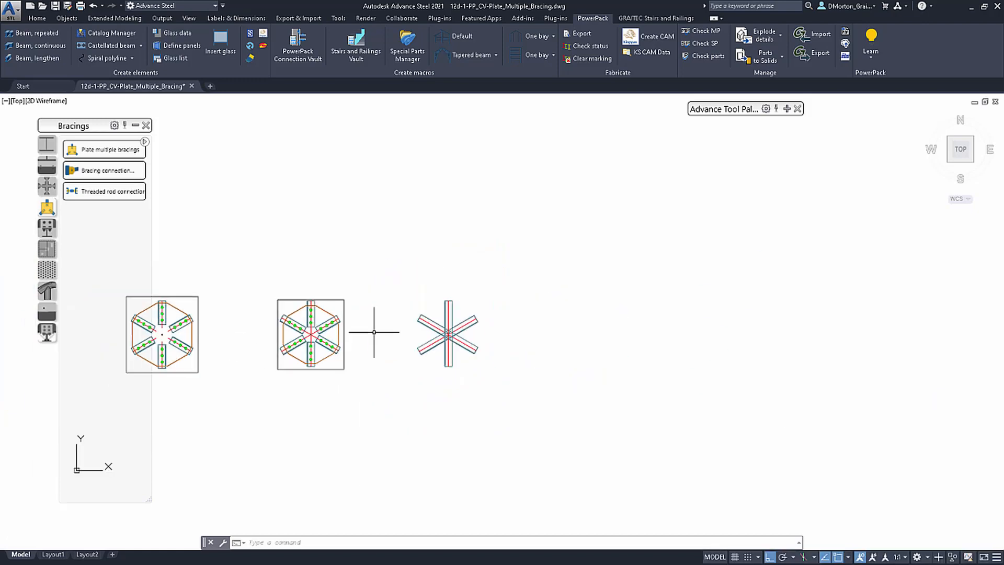
scroll(452, 329, "up", 6)
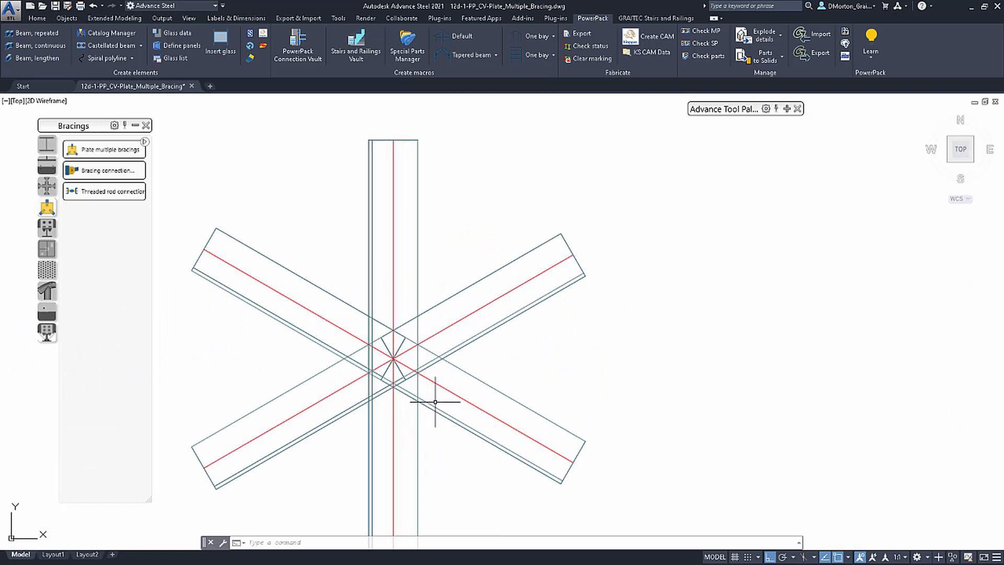
scroll(538, 218, "down", 2)
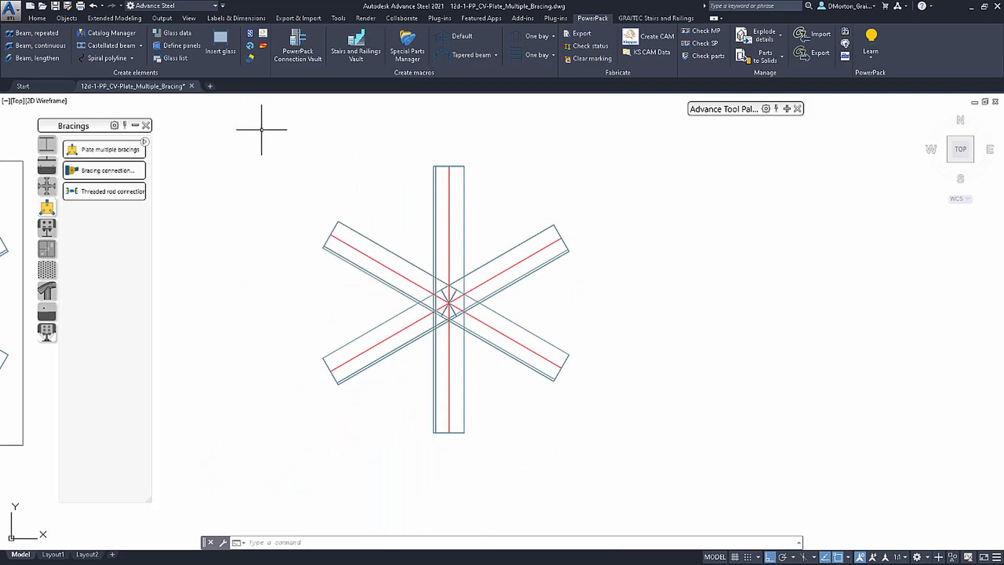
left_click(108, 152)
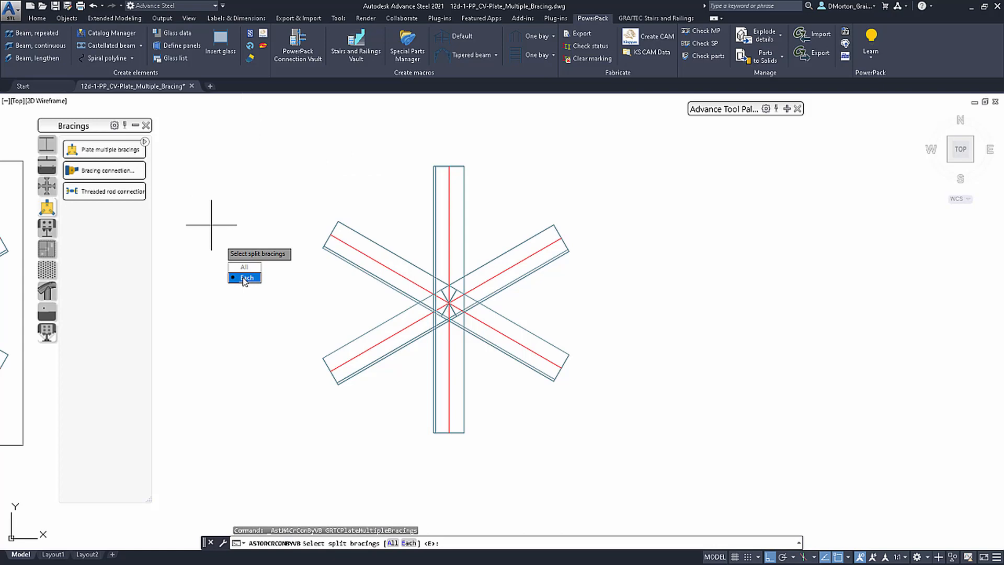
left_click(245, 278)
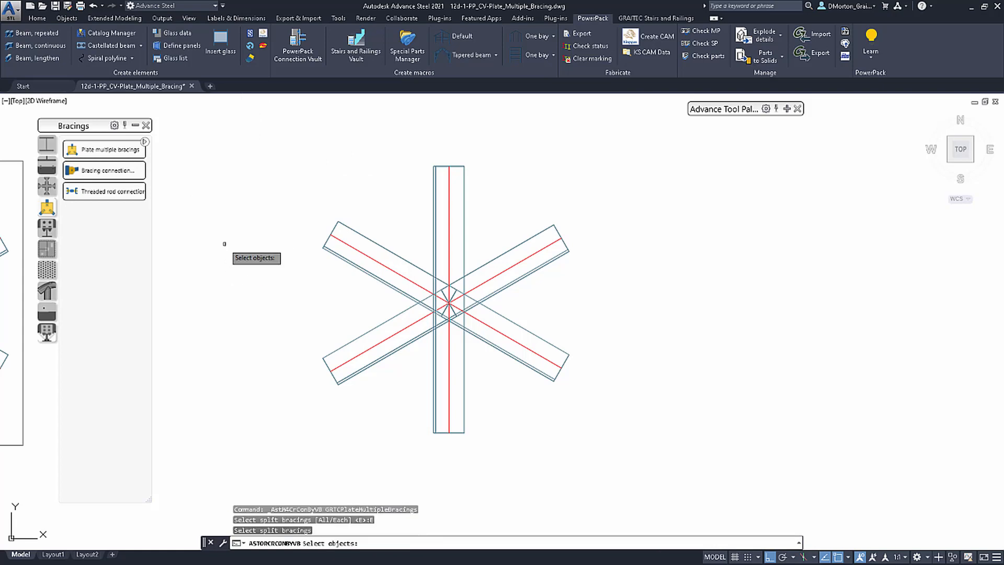
Select the third group's four diagonal bracings individually as split bracings and finish that selection
left_click(360, 361)
key("Return")
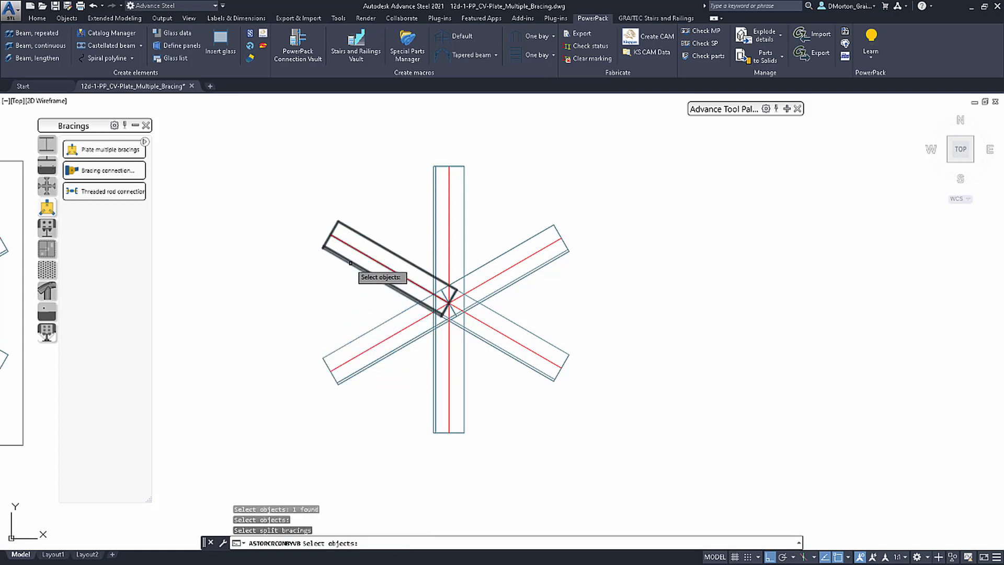
left_click(525, 284)
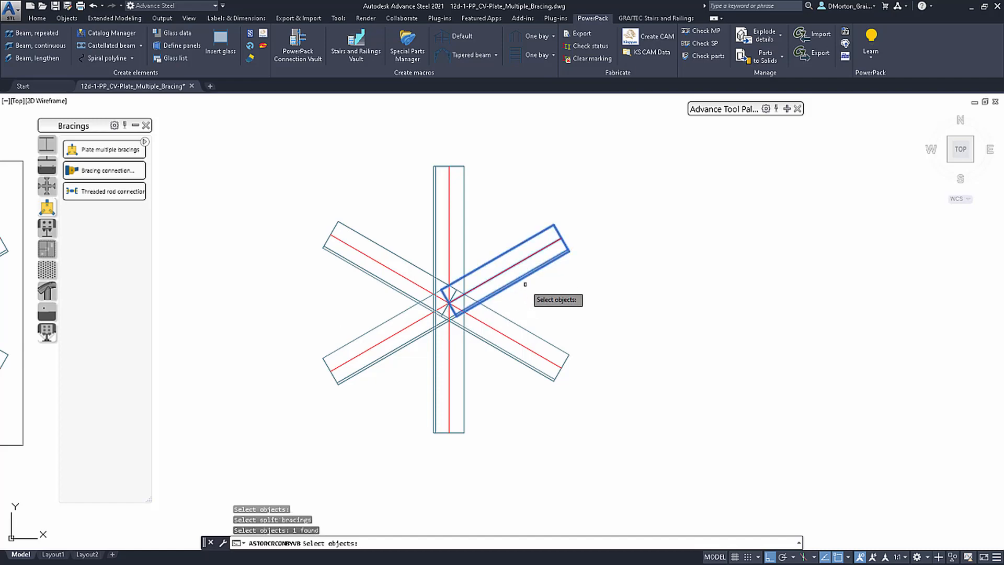
key("Return")
left_click(520, 356)
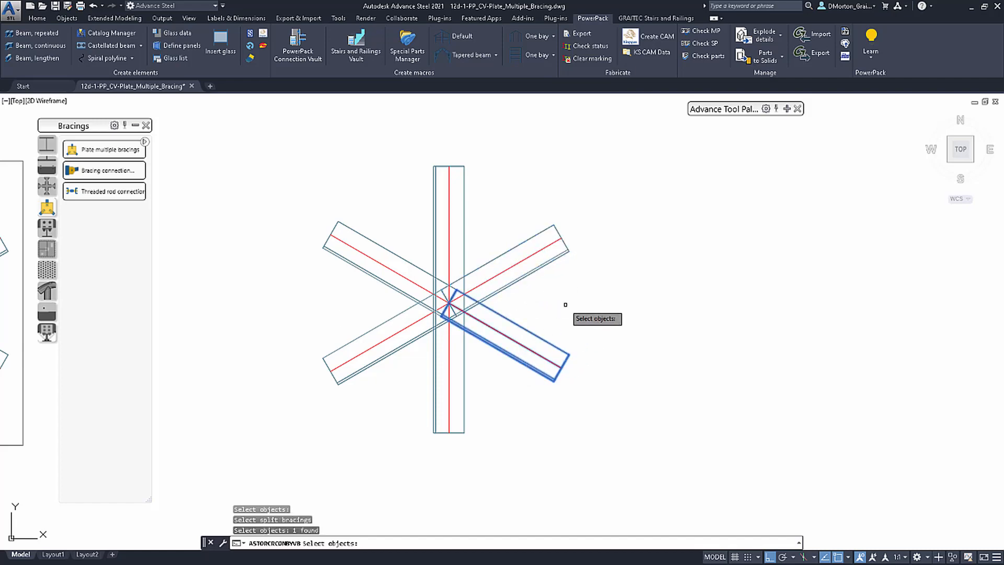
key("Return")
key("Return")
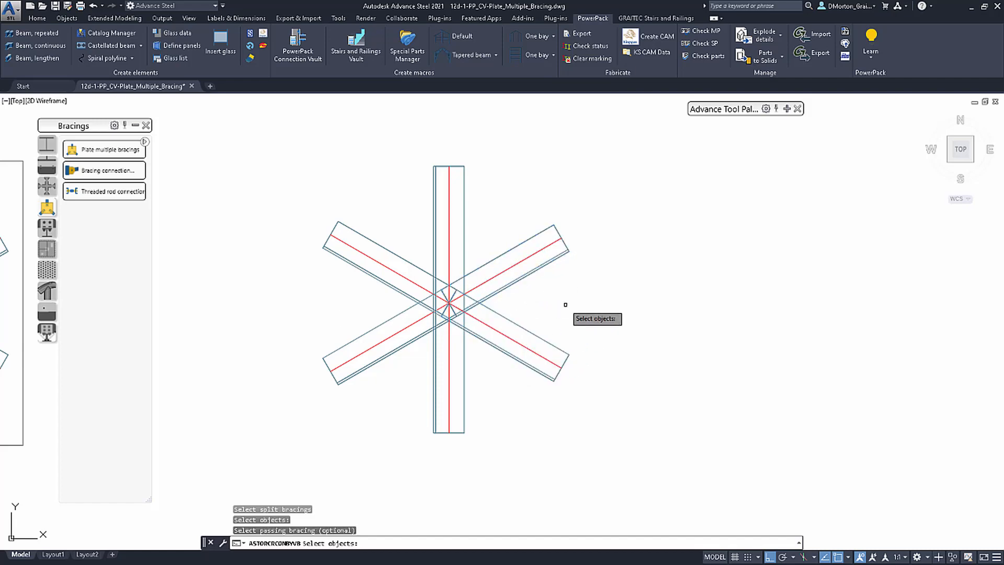
Use the continuous vertical bracing as both passing and reference bracing, and place the plate center at the bracings' intersection
left_click(463, 405)
key("Return")
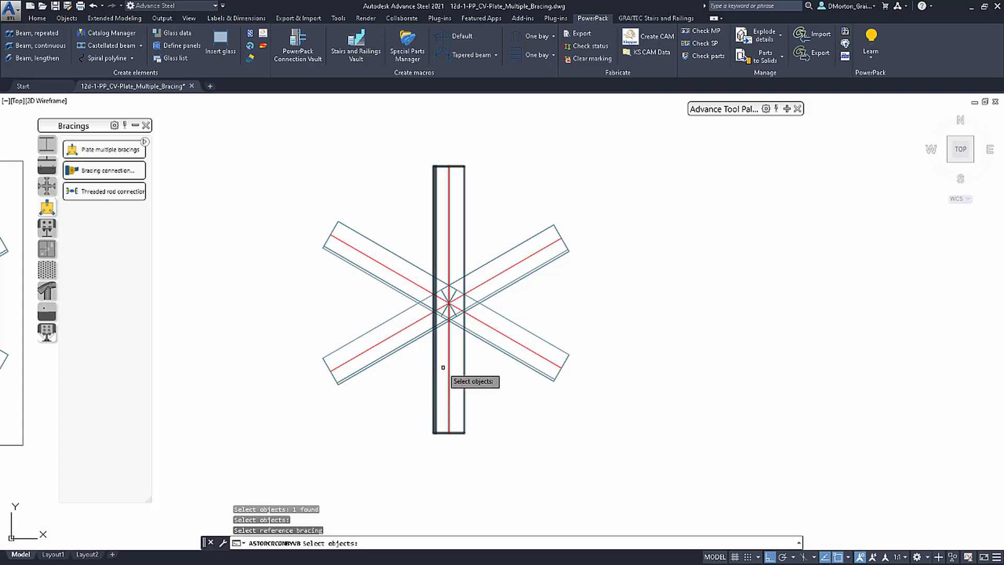
left_click(464, 357)
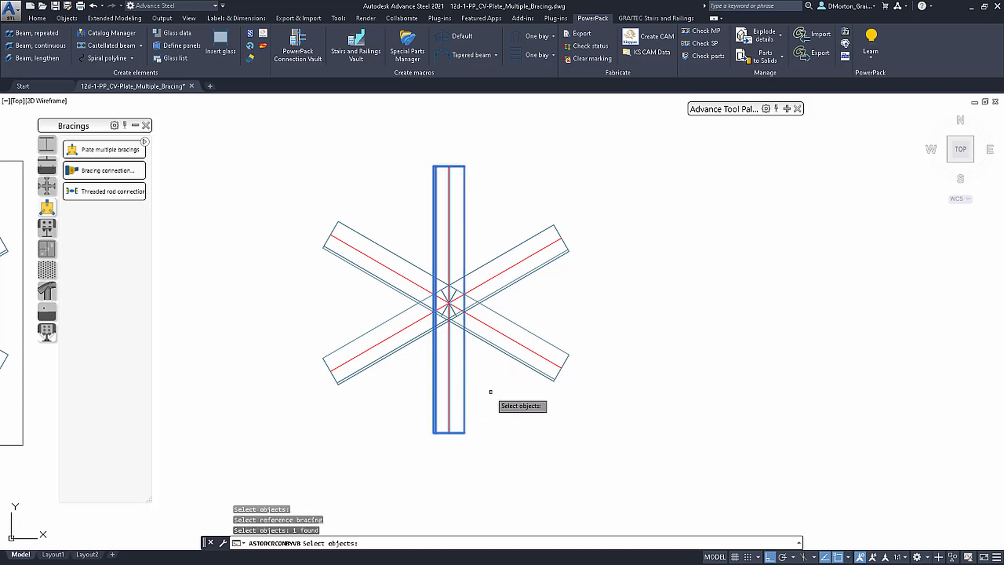
key("Return")
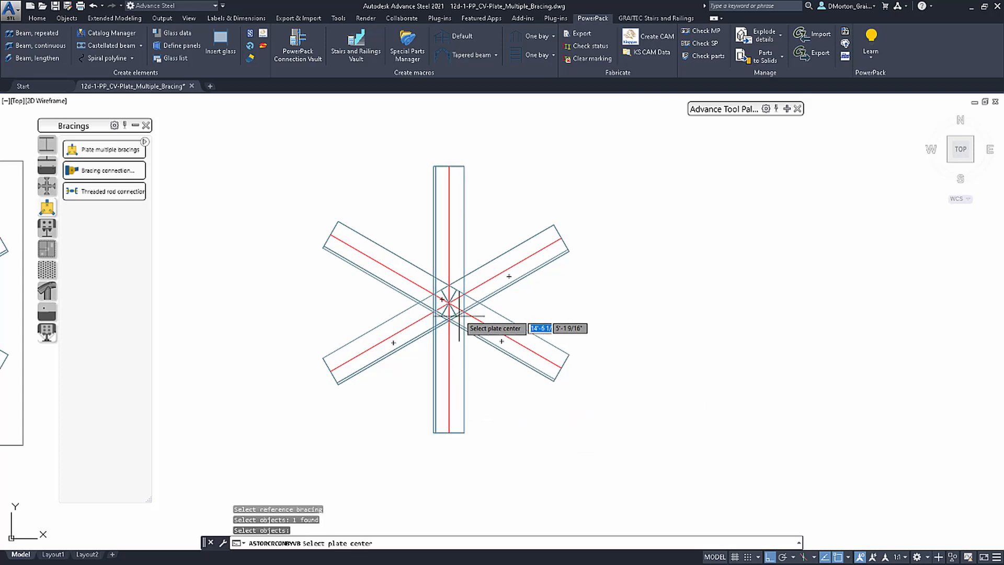
left_click(449, 302)
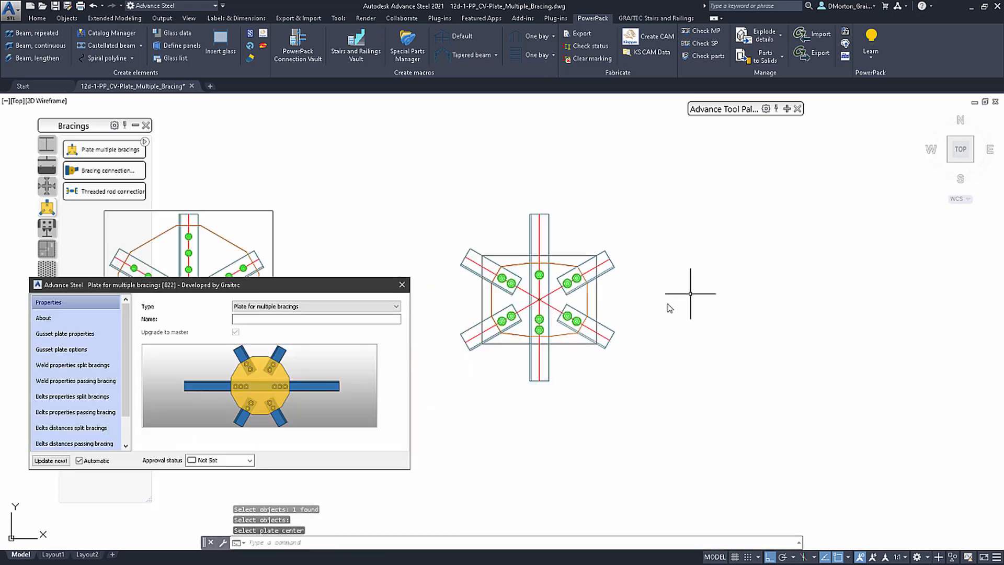
Try the rectangular and circular gusset shapes on the new connection and return the shape to polygonal
scroll(512, 287, "up", 2)
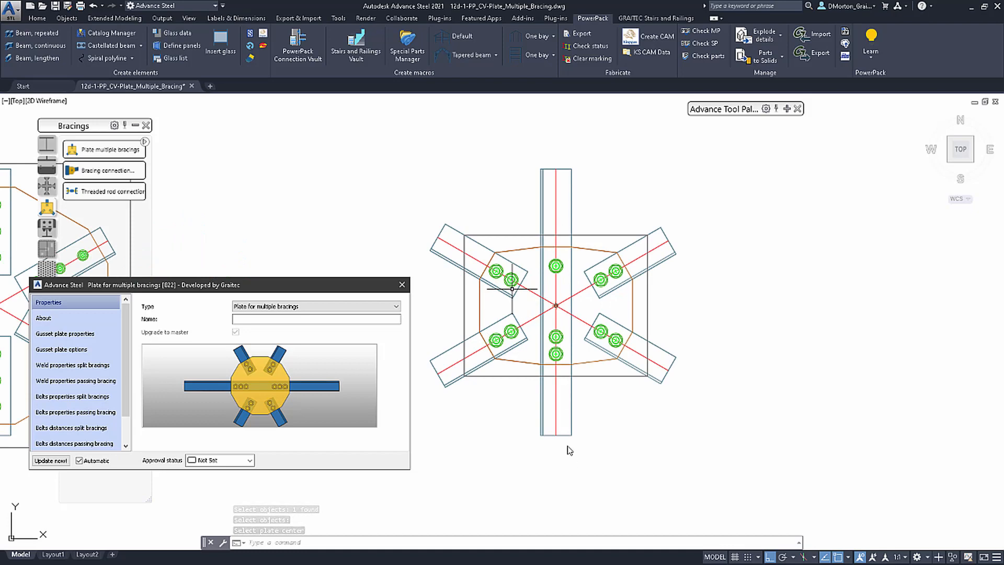
left_click(85, 332)
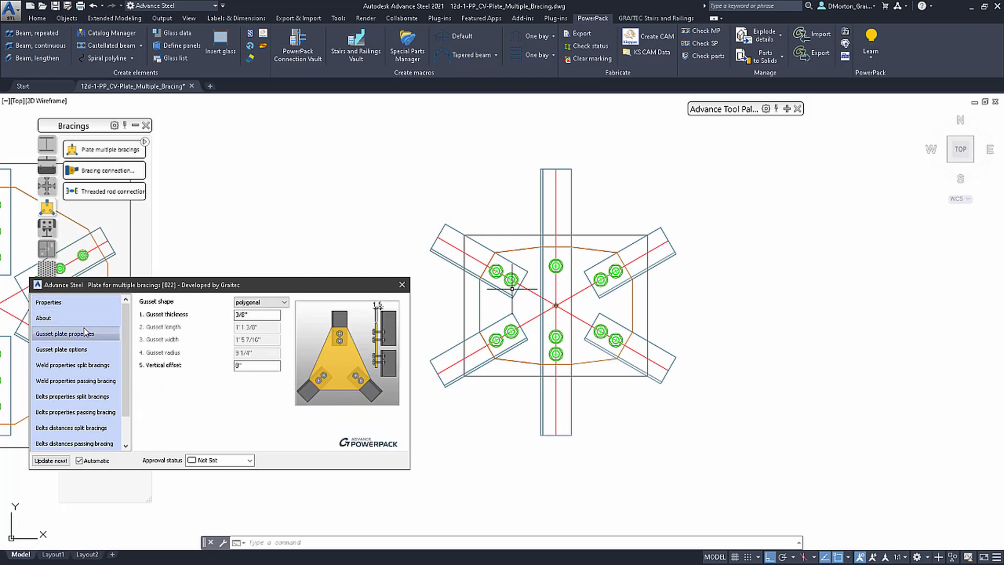
left_click(255, 302)
left_click(258, 319)
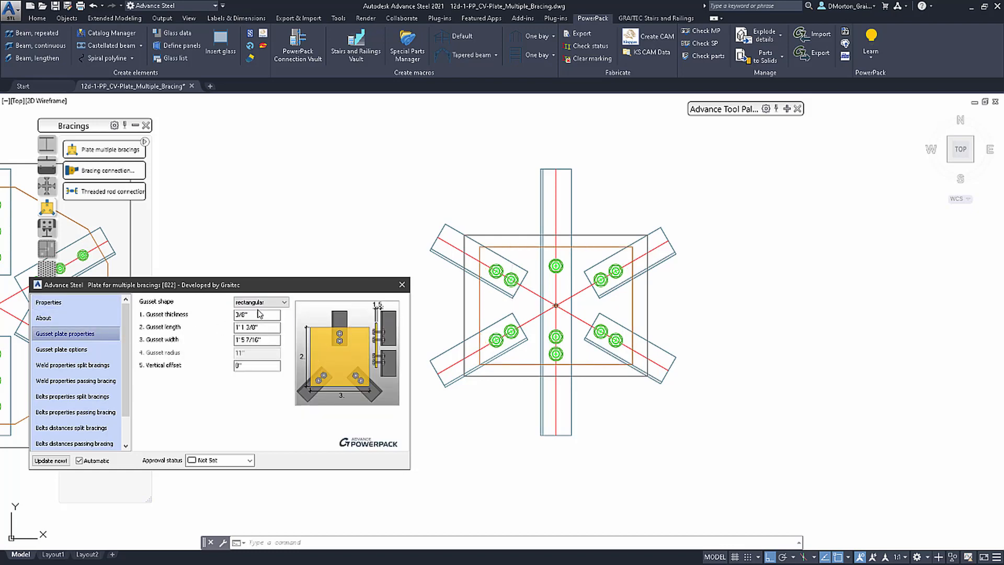
scroll(257, 303, "down", 1)
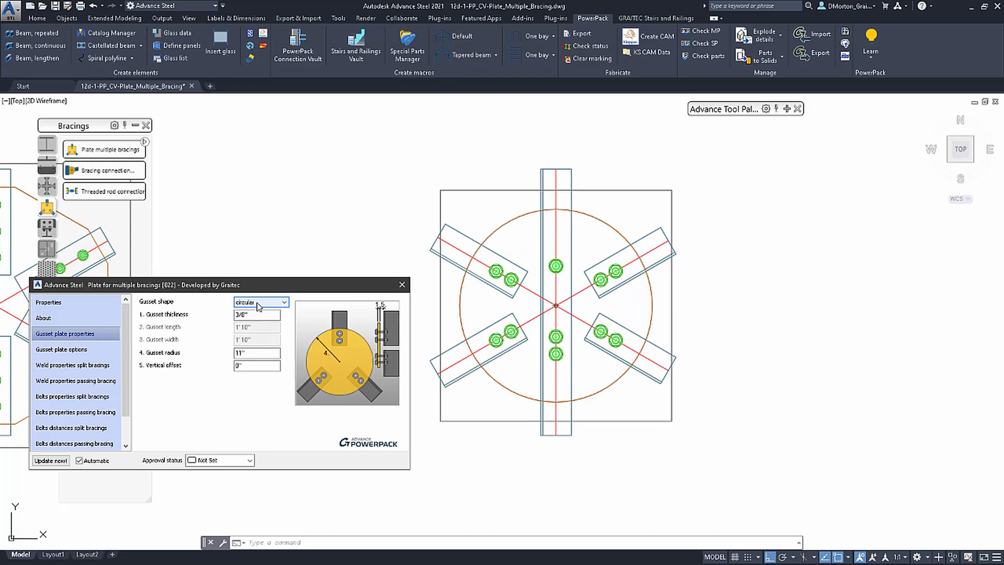
scroll(257, 305, "up", 1)
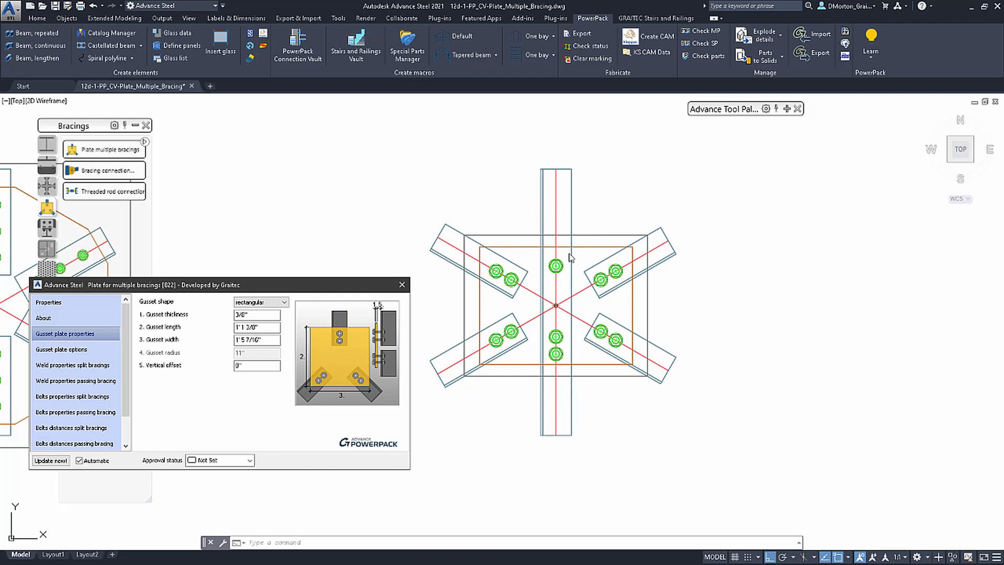
left_click(259, 303)
left_click(259, 315)
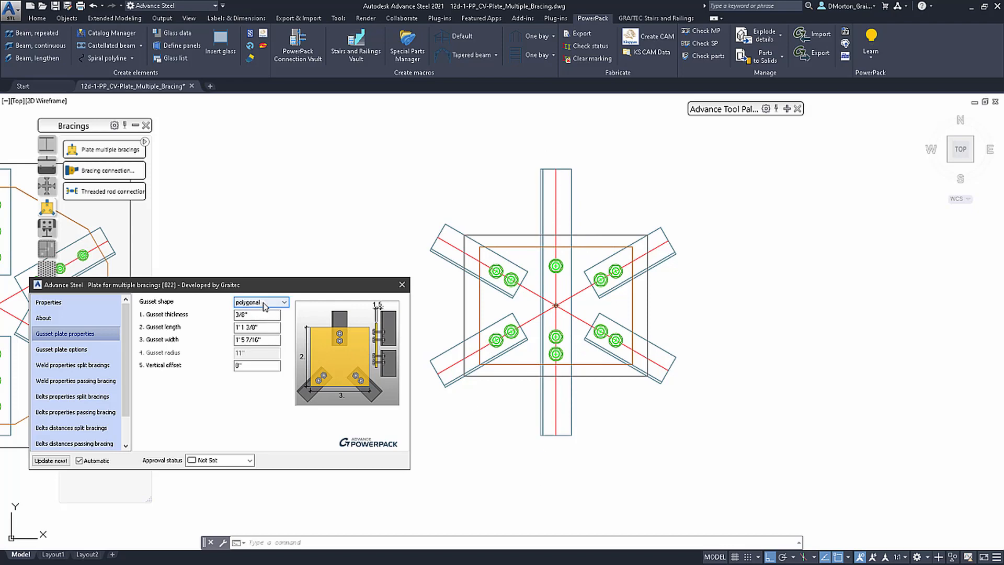
Set projections 1 and 2 in the gusset plate options to 1/2"
left_click(63, 350)
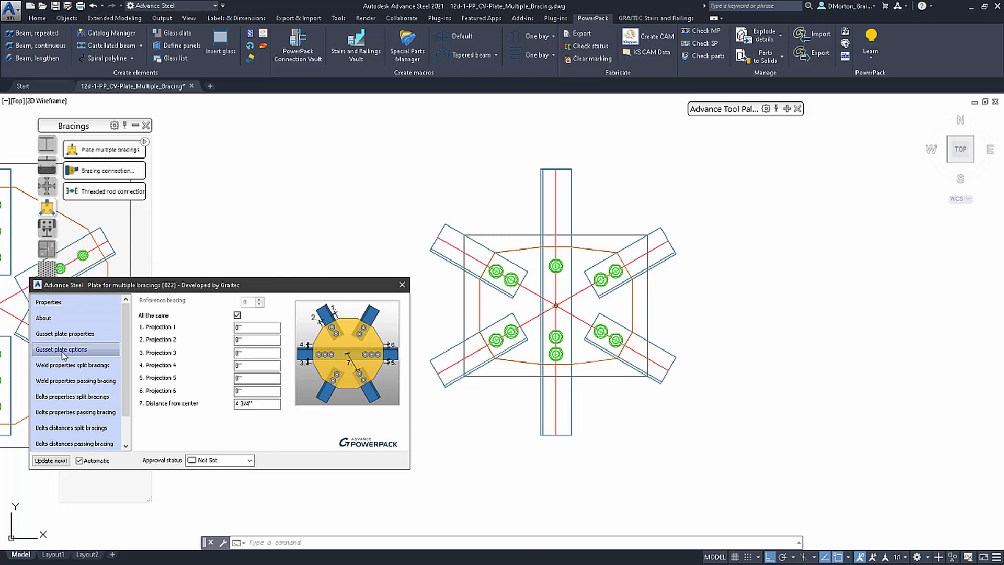
left_click(248, 328)
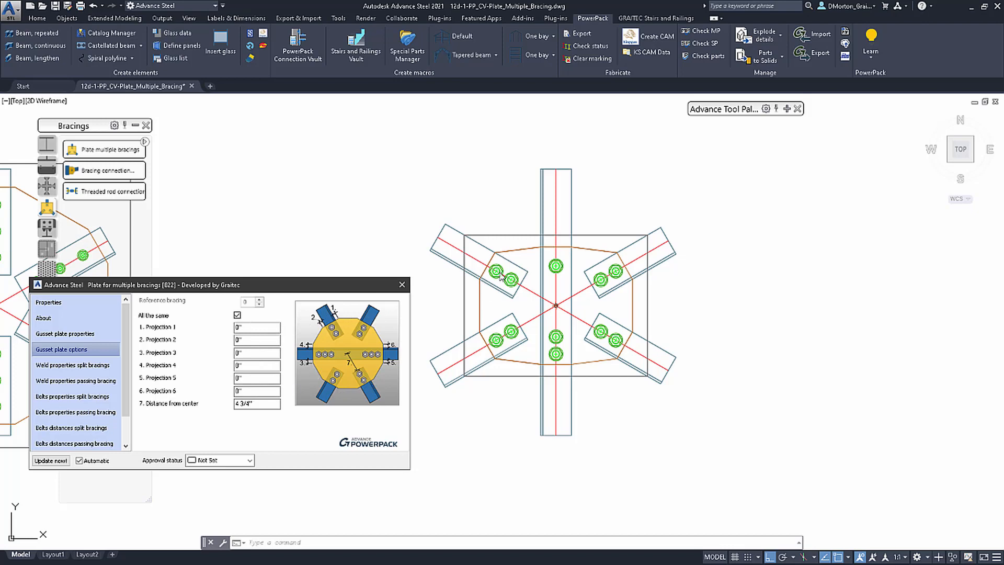
double_click(250, 327)
type("1/2")
key("Tab")
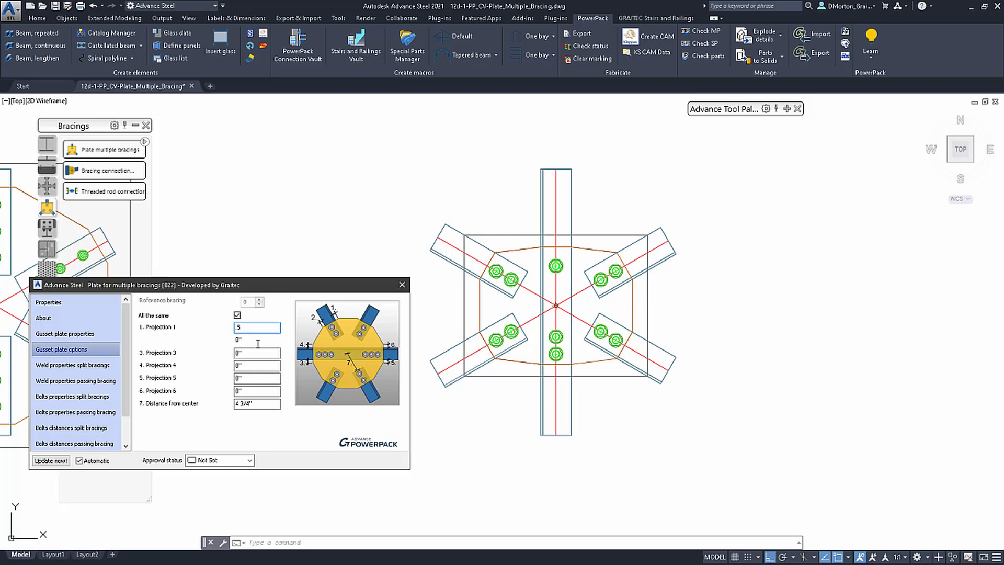
type("1/2")
key("Tab")
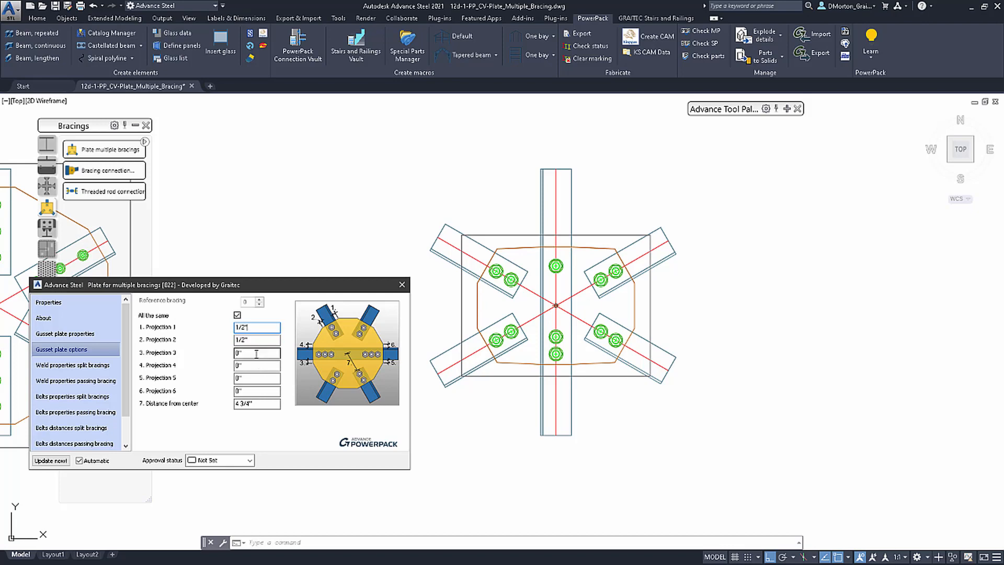
Set gusset plate projections 3 and 4 to 1/2"
double_click(257, 354)
type("1/2\"")
left_click(255, 366)
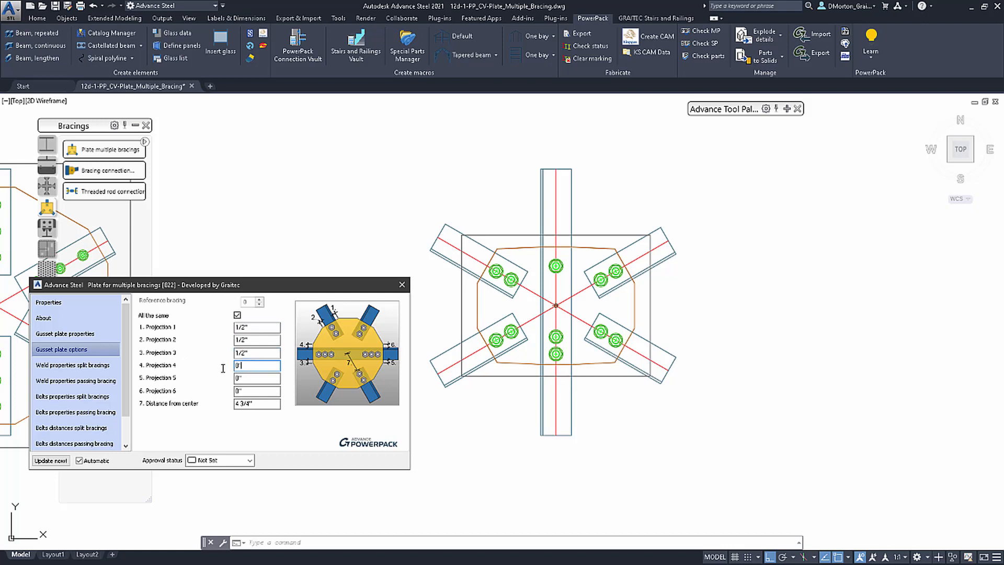
double_click(258, 365)
type("1/2\"")
key("Return")
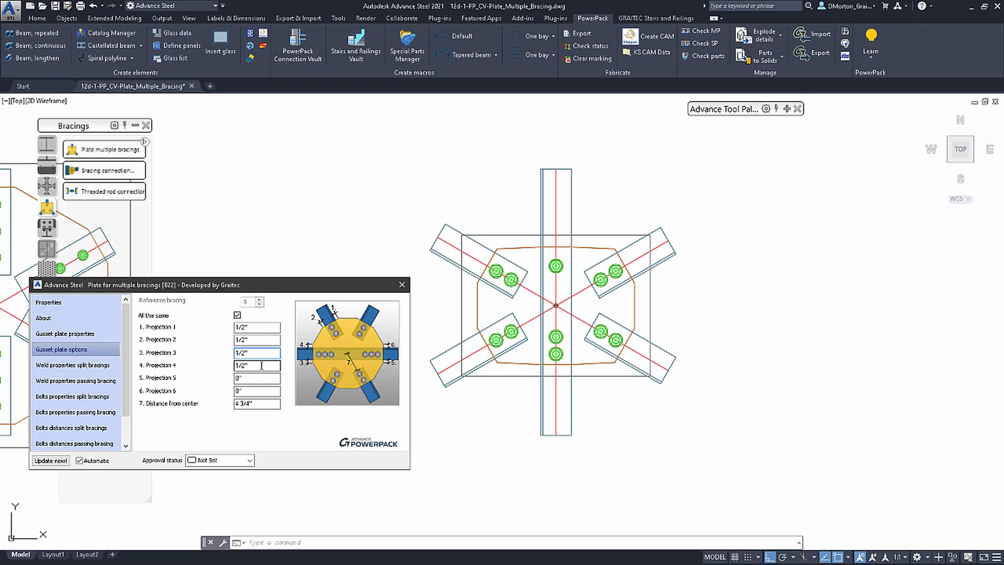
Set gusset plate projections 5 and 6 to 3"
double_click(256, 378)
type("3")
key("Tab")
type("3")
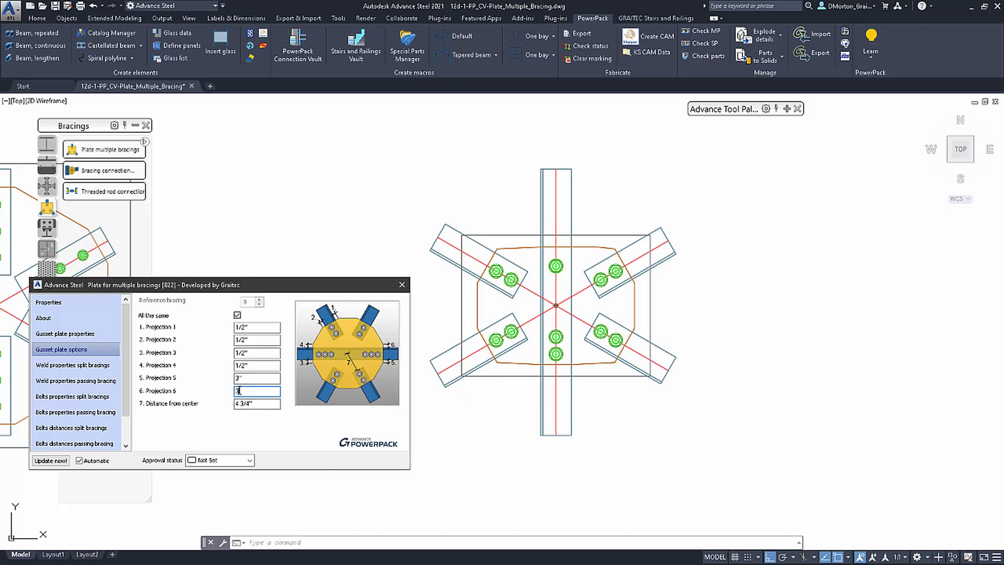
Change gusset plate projection 6 to 1/2"
left_click(267, 378)
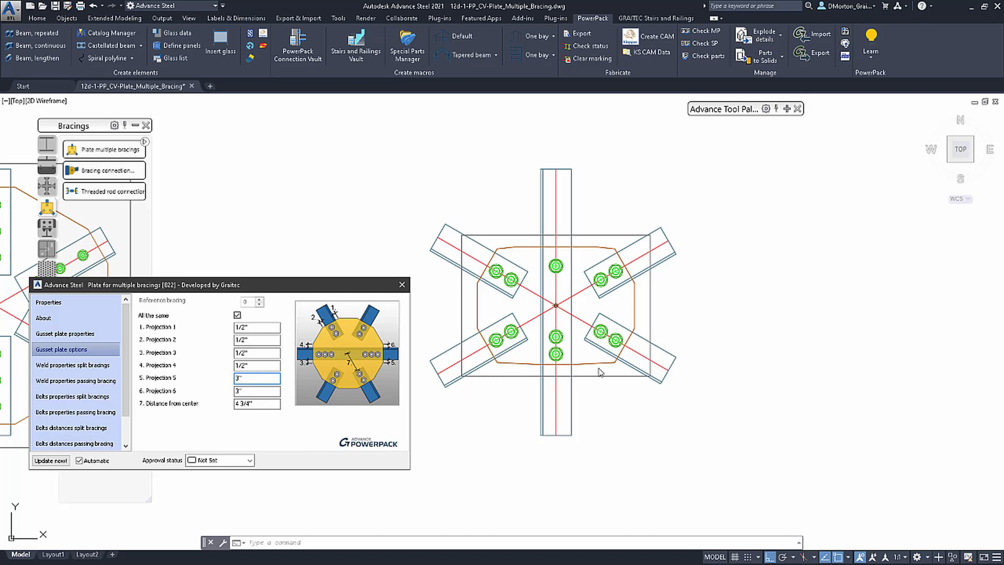
key("Tab")
type("5")
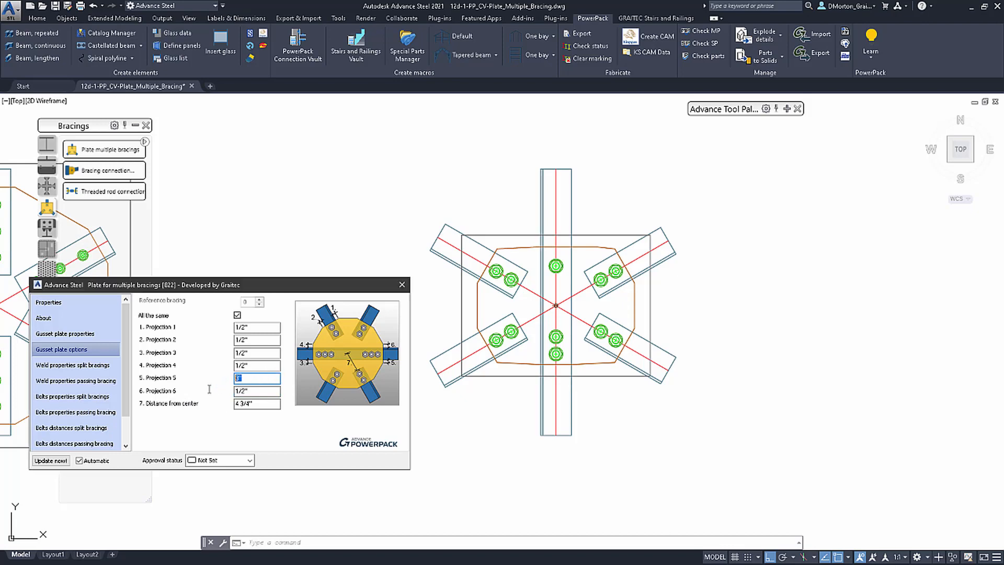
Set gusset plate projection 5 to 1/2"
type(".5")
left_click(260, 366)
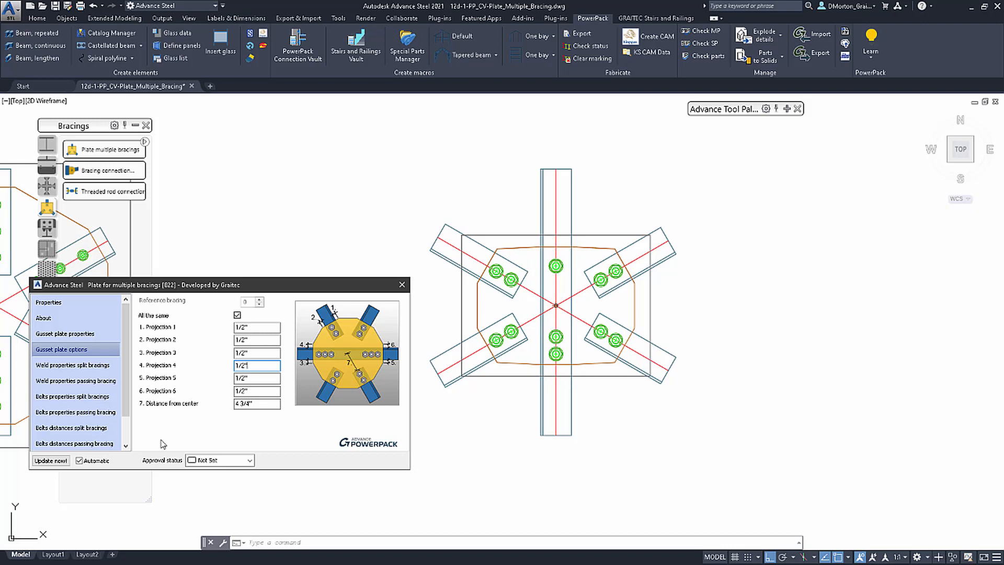
Try the welded and none connection types for the split bracings in their weld properties
left_click(80, 365)
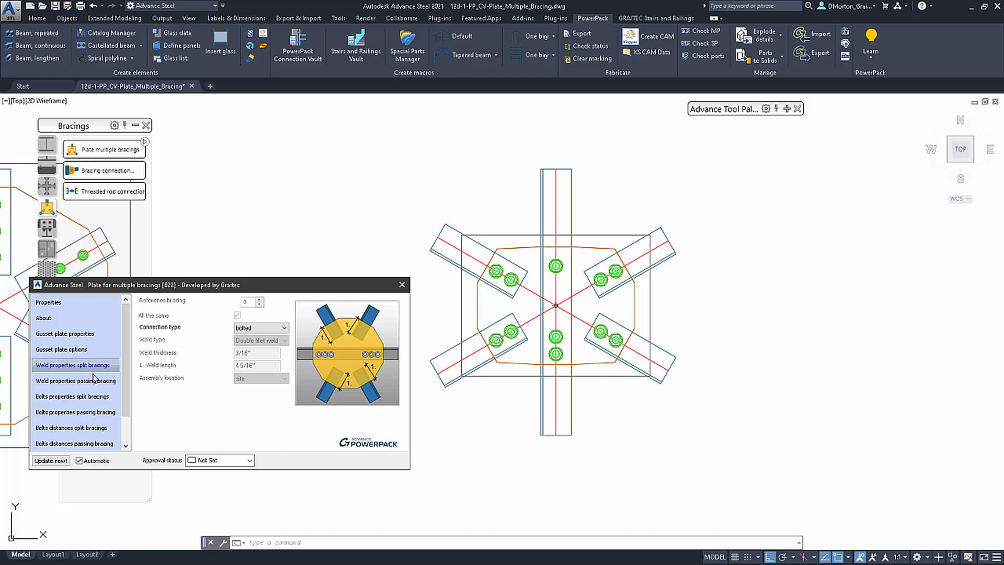
left_click(254, 328)
left_click(253, 345)
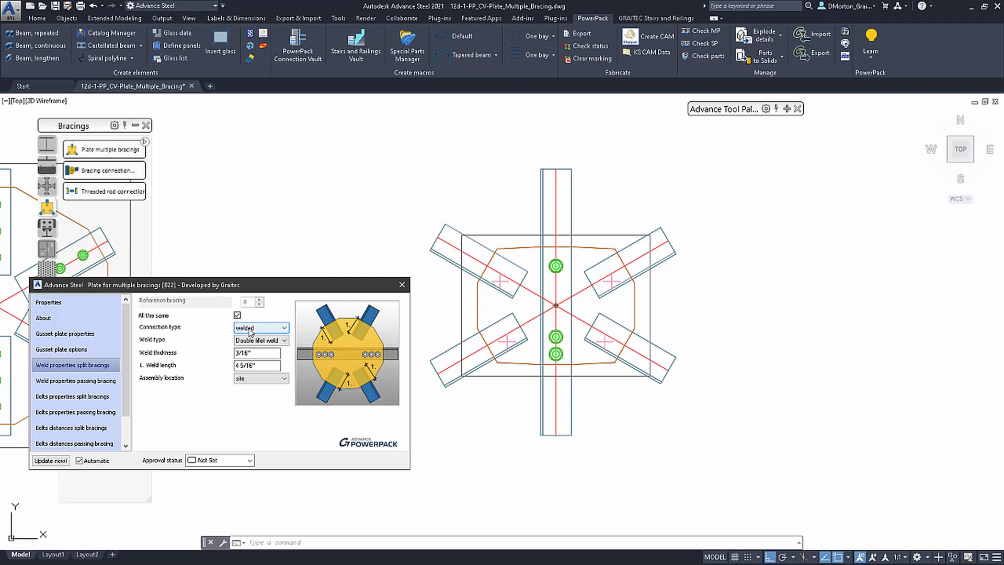
left_click(250, 331)
left_click(249, 336)
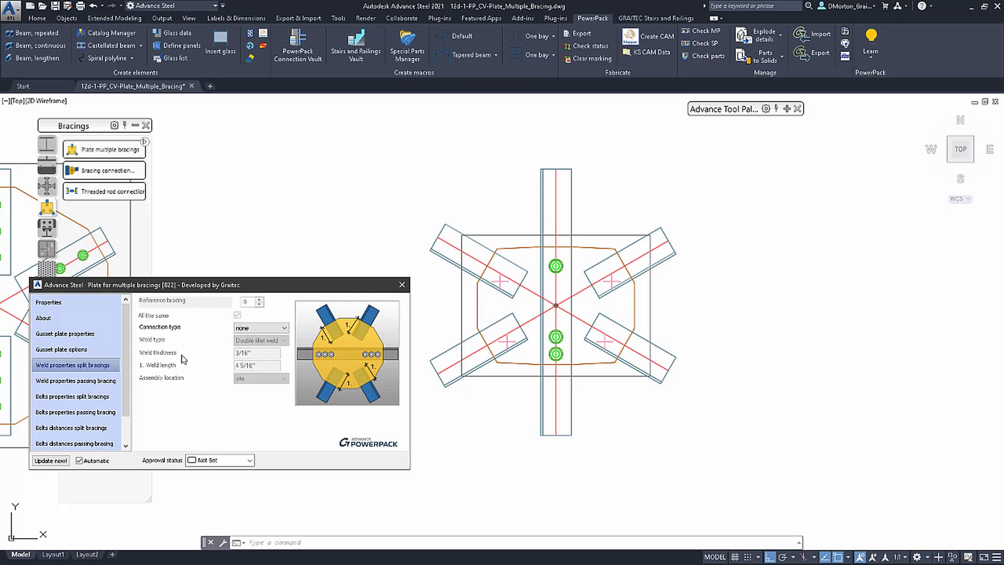
Switch the passing bracing's connection type to welded and back to bolted
left_click(97, 384)
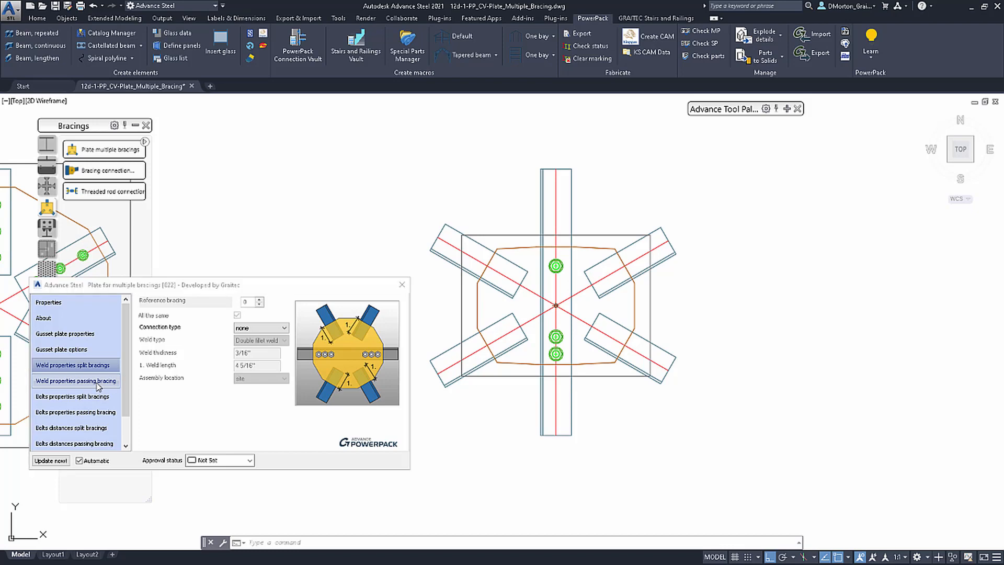
left_click(260, 304)
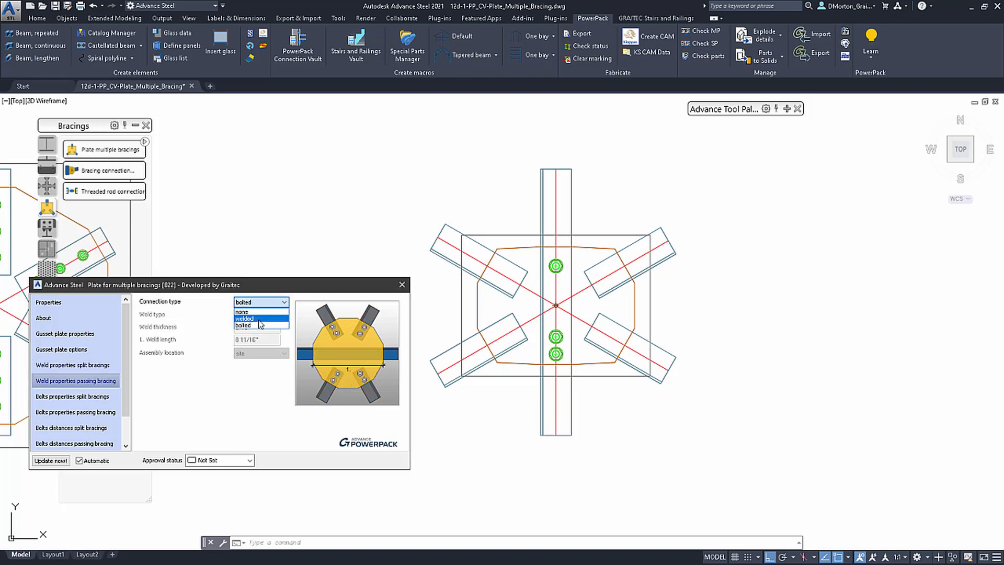
left_click(260, 322)
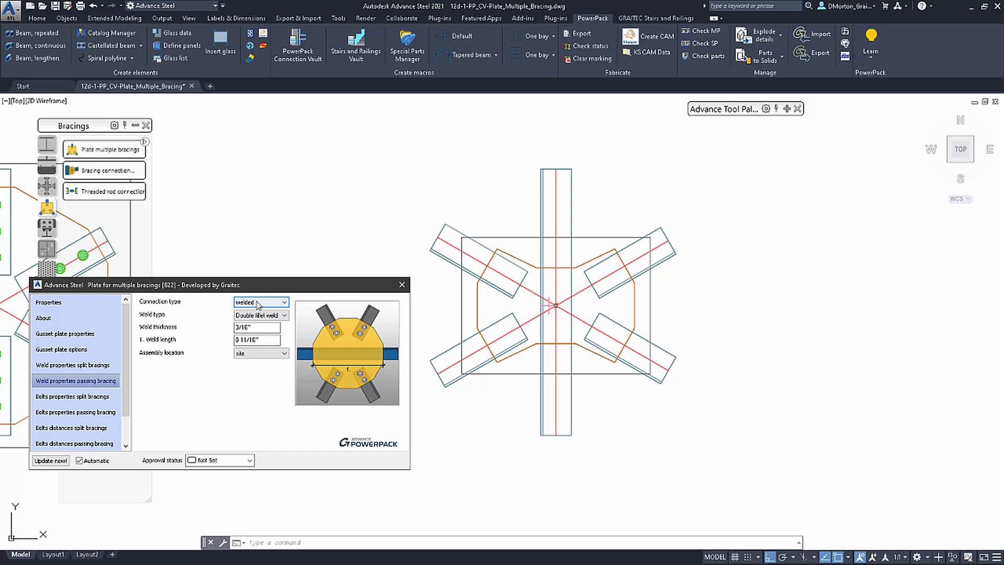
left_click(260, 302)
left_click(258, 312)
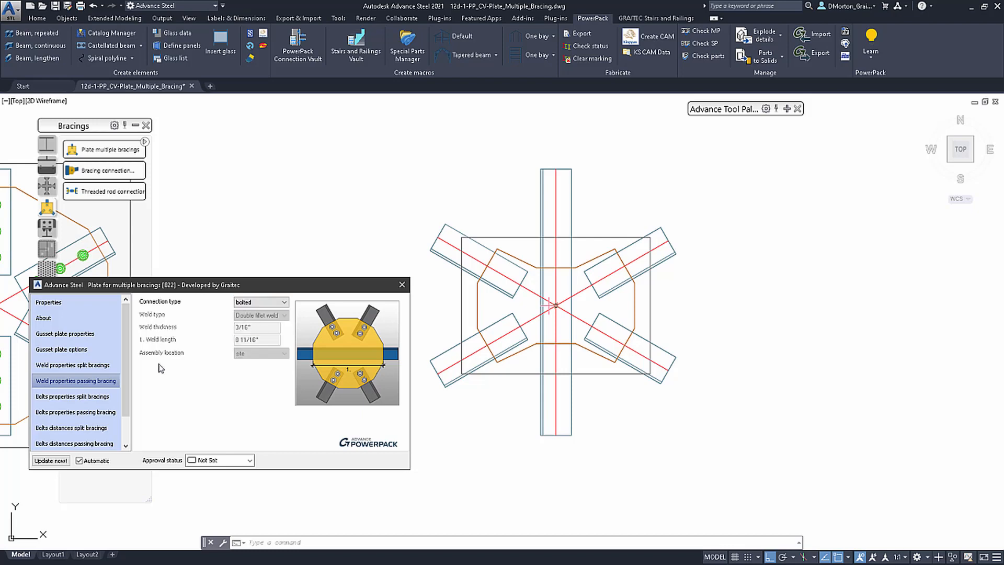
Set the connection type of the split bracings back to bolted
left_click(92, 399)
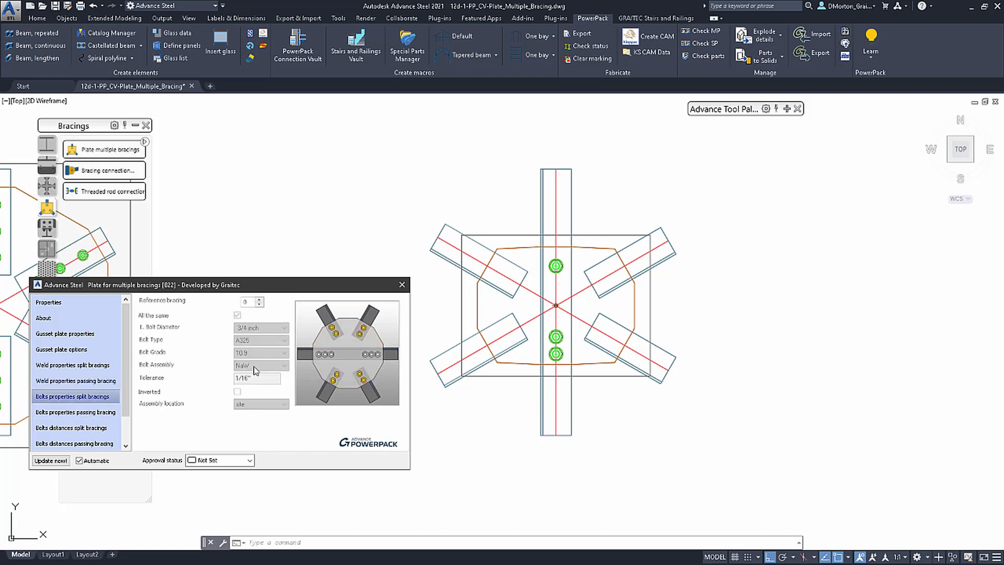
left_click(79, 412)
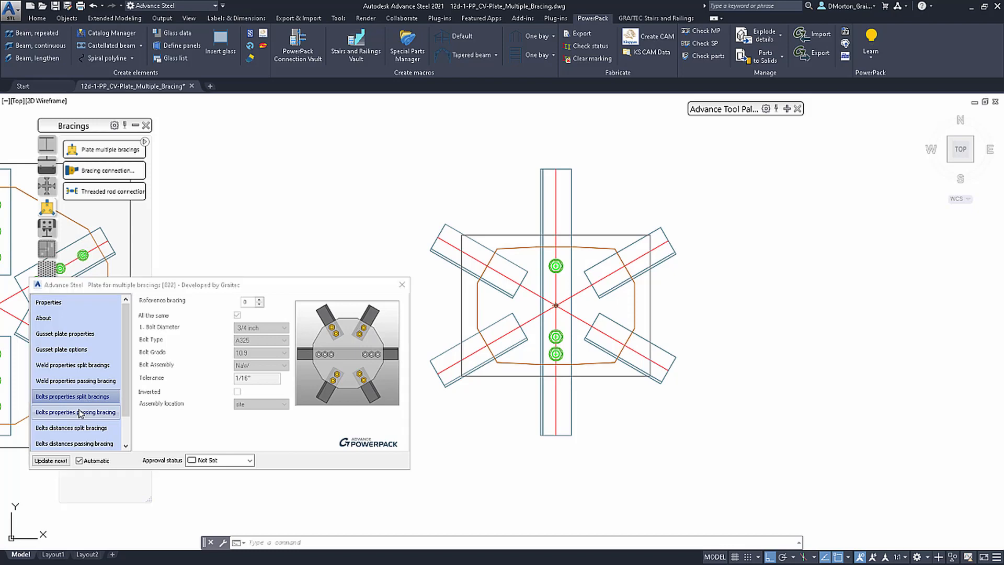
left_click(72, 365)
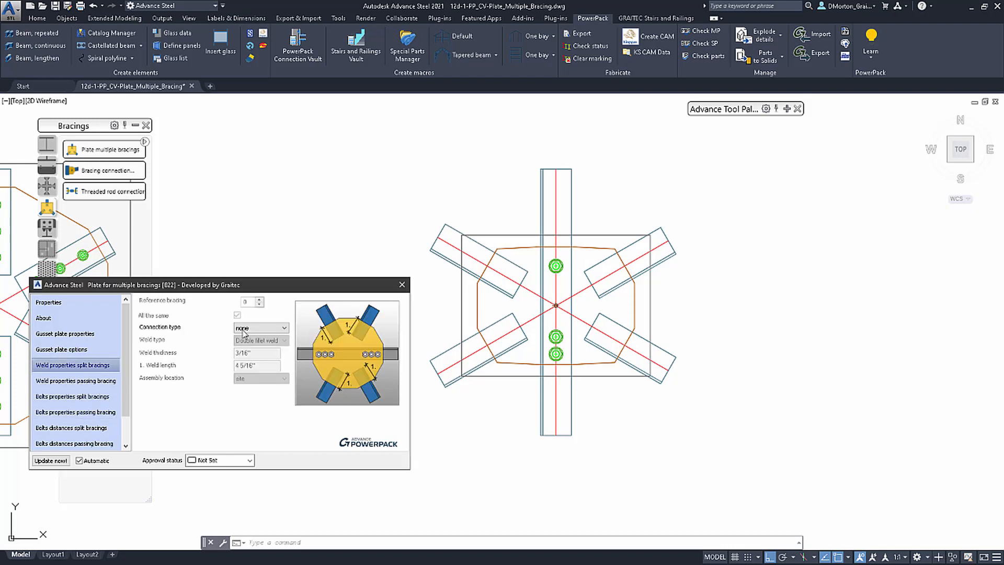
left_click(256, 328)
left_click(243, 350)
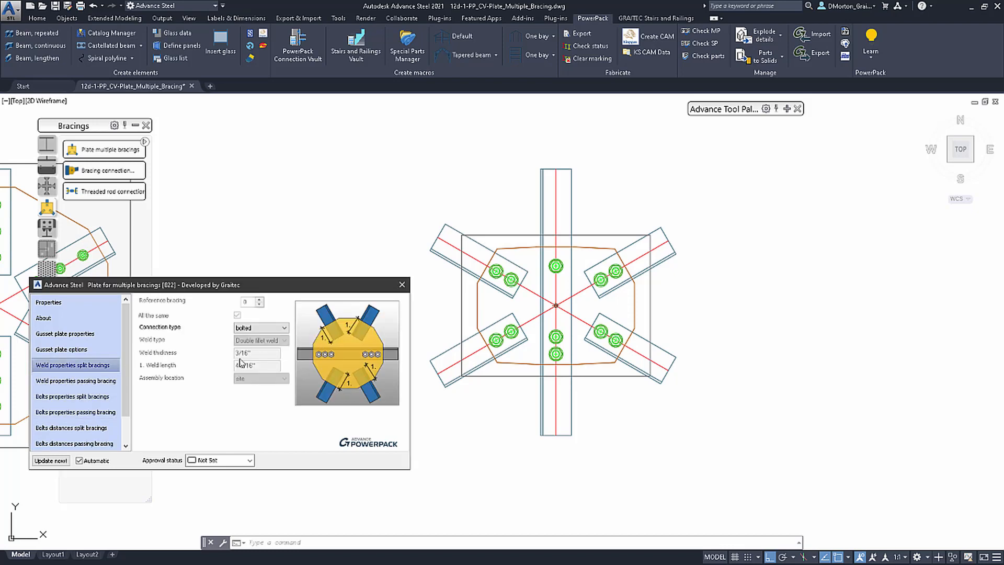
Set the bolt diameter to 1/2 inch for both the split bracings and the passing bracing
left_click(96, 397)
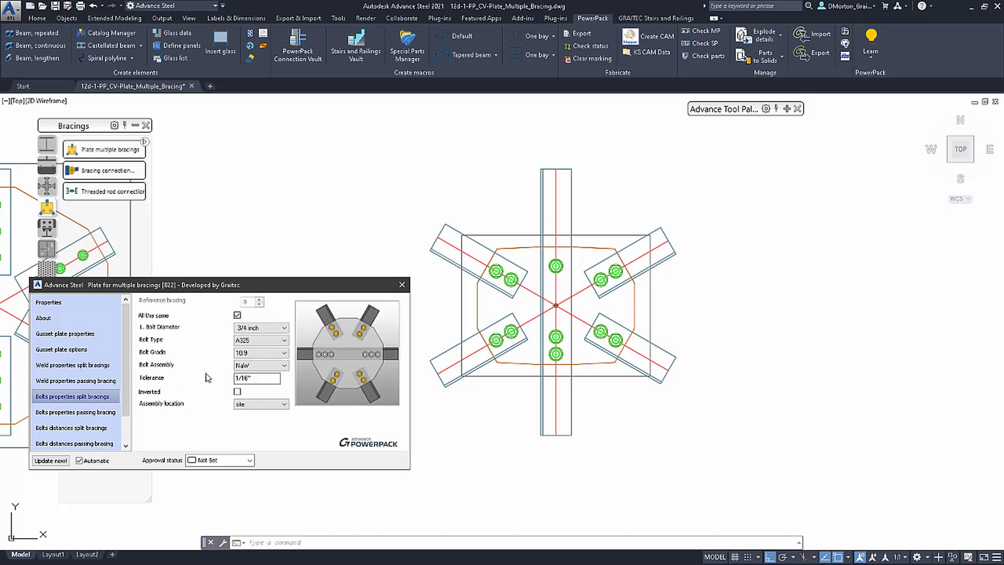
left_click(261, 327)
left_click(246, 340)
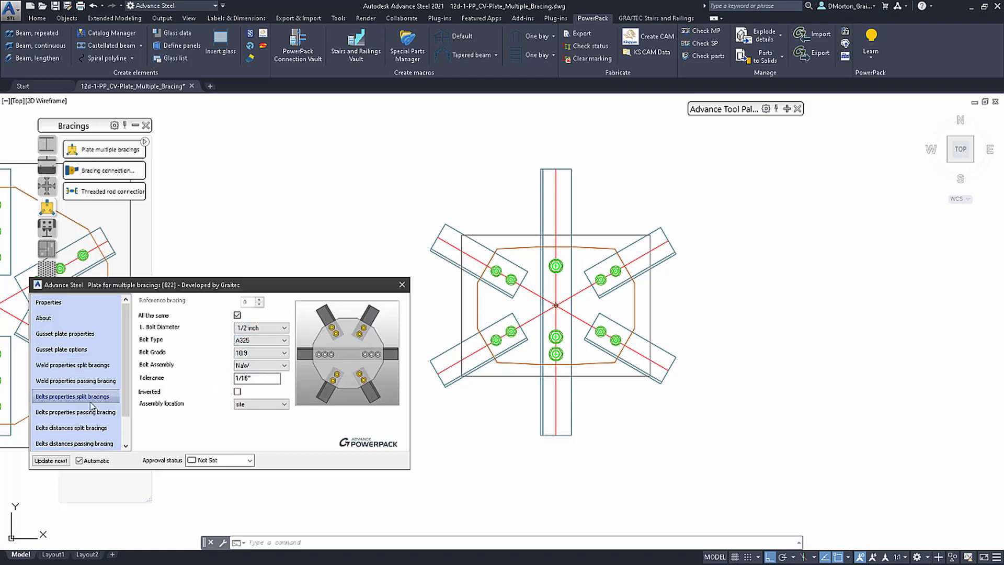
left_click(117, 412)
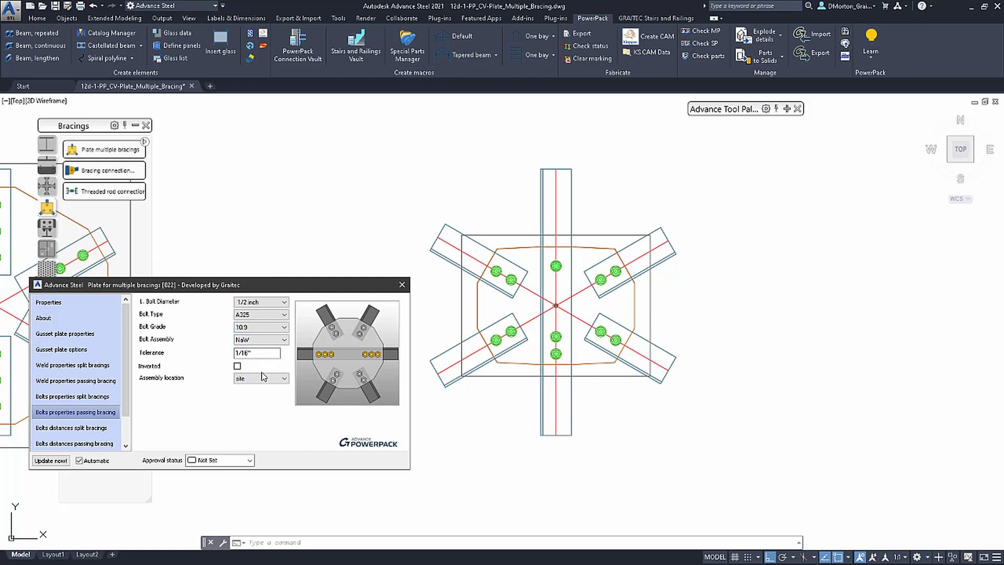
Review the bolt counts, edge distances, spacings and offsets for the split bracings and the passing bracing
left_click(97, 427)
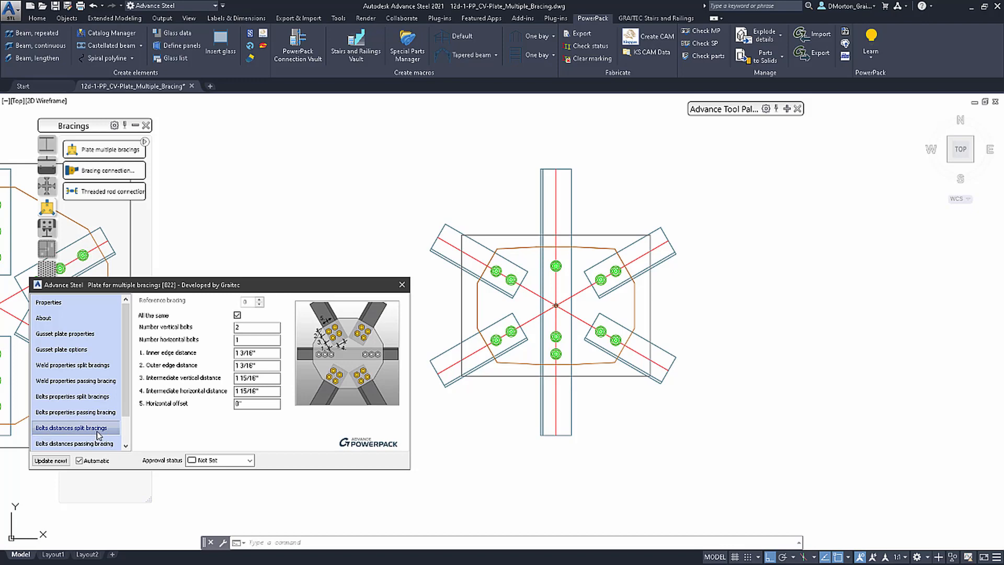
scroll(92, 431, "down", 1)
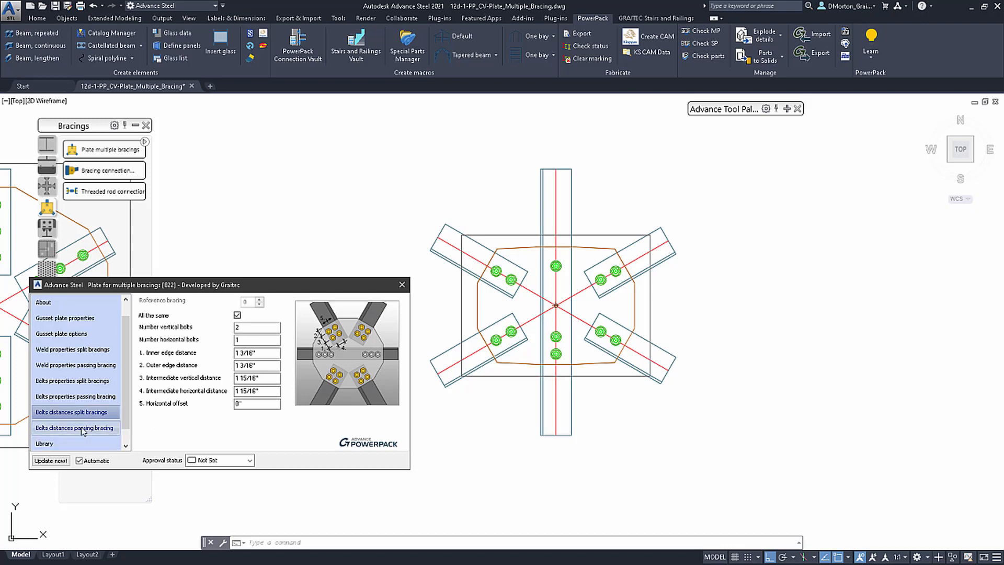
left_click(82, 428)
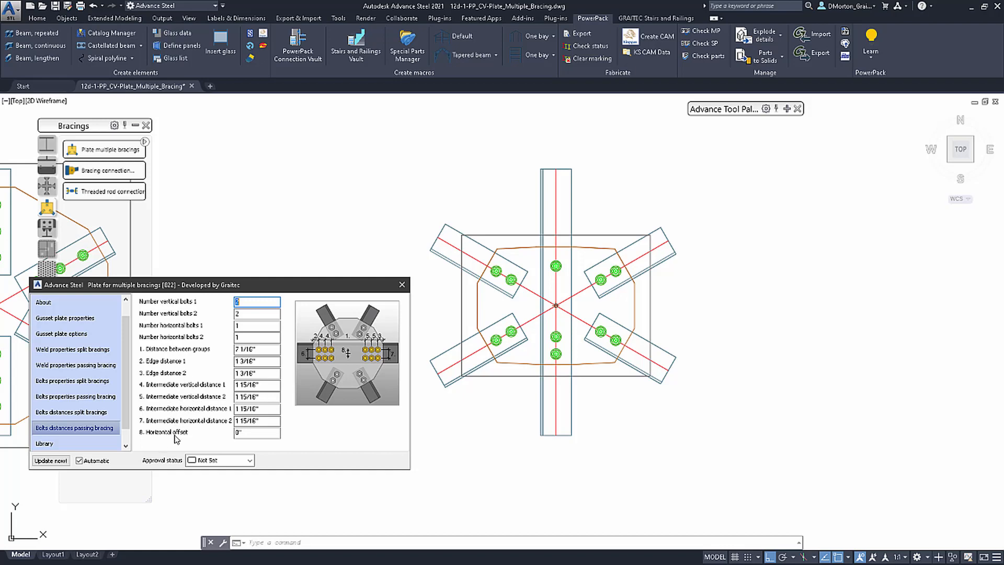
left_click(73, 412)
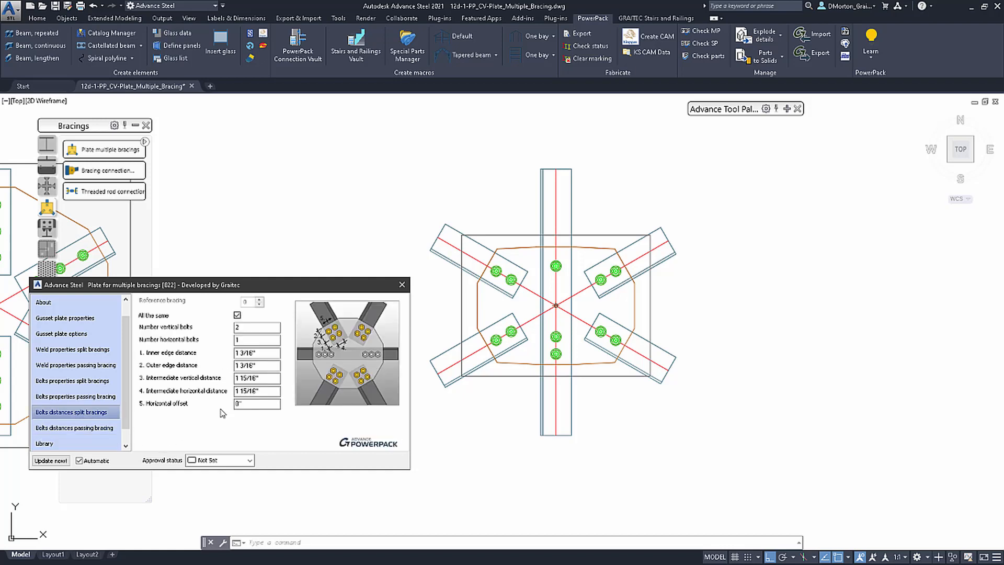
left_click(70, 444)
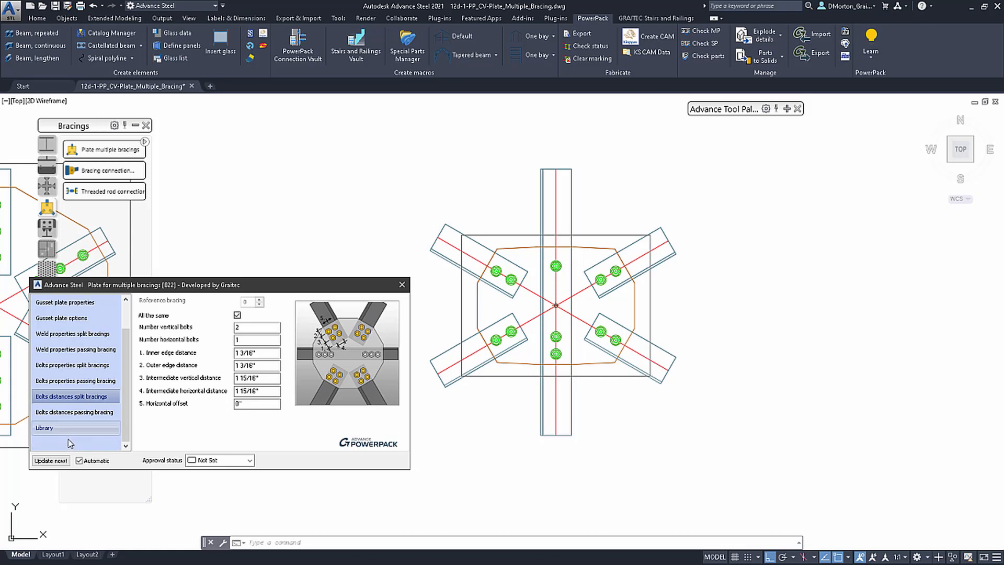